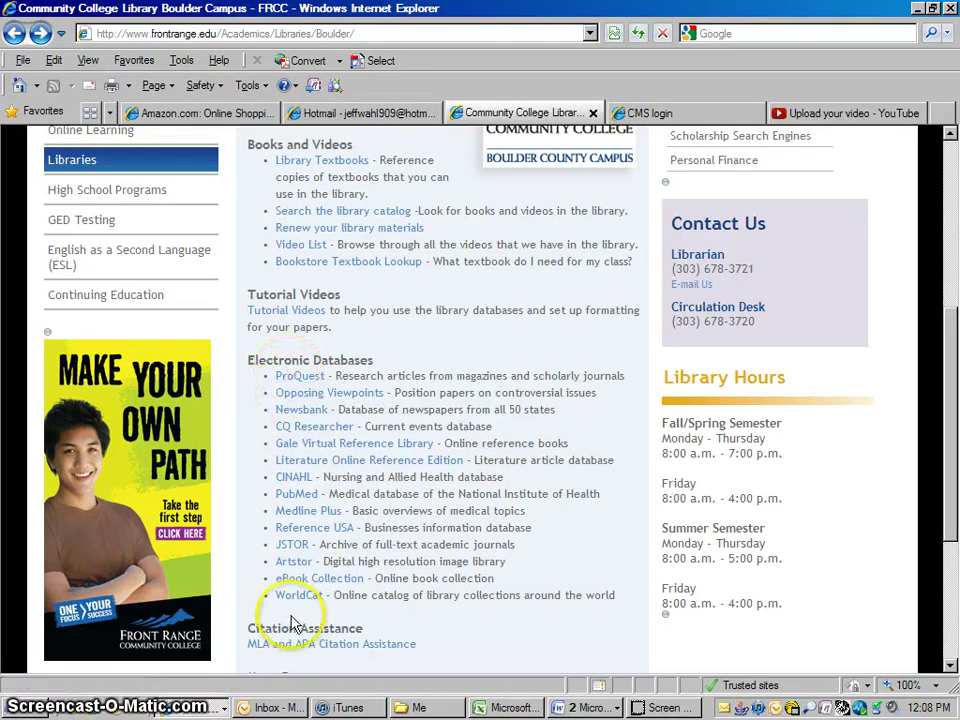
Step: Open WorldCat from the library's Electronic Databases list and maximize its advanced search window
left_click(292, 600)
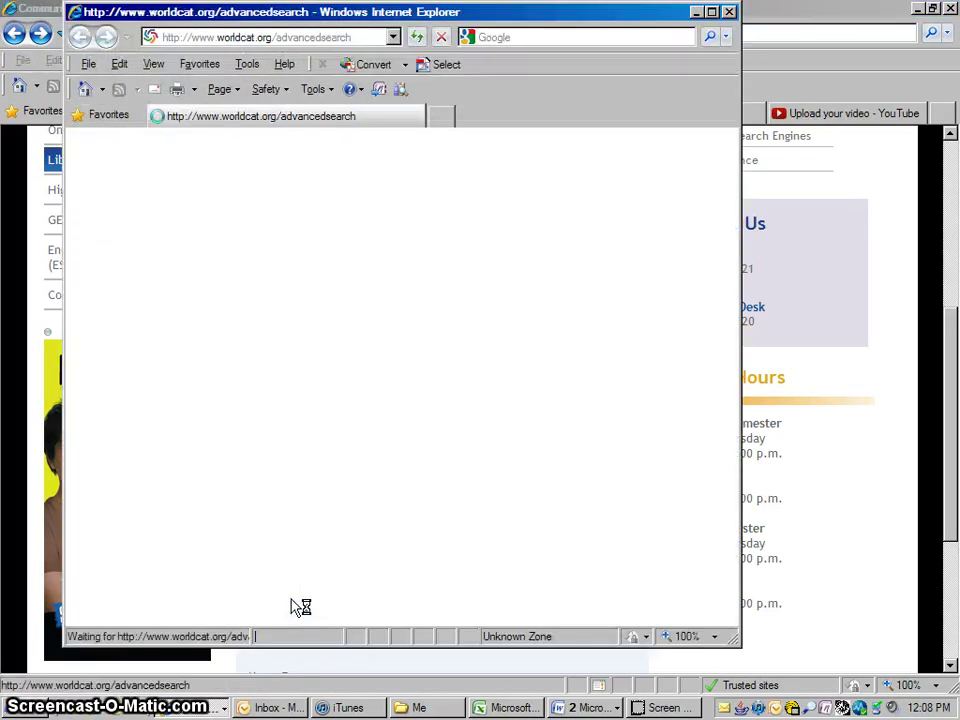
left_click(711, 12)
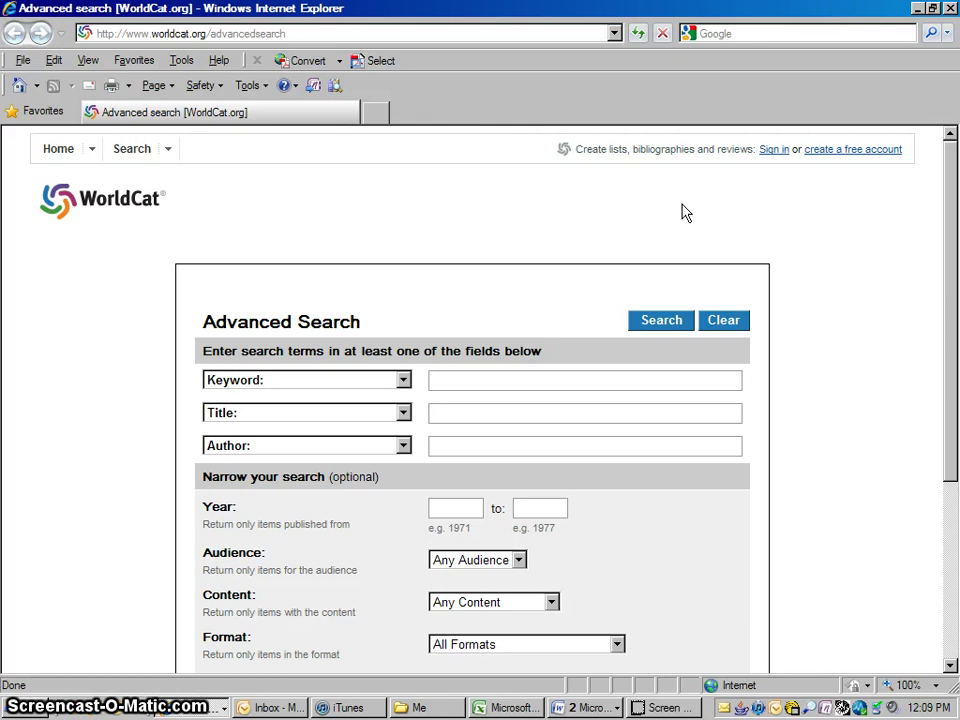
left_click(512, 405)
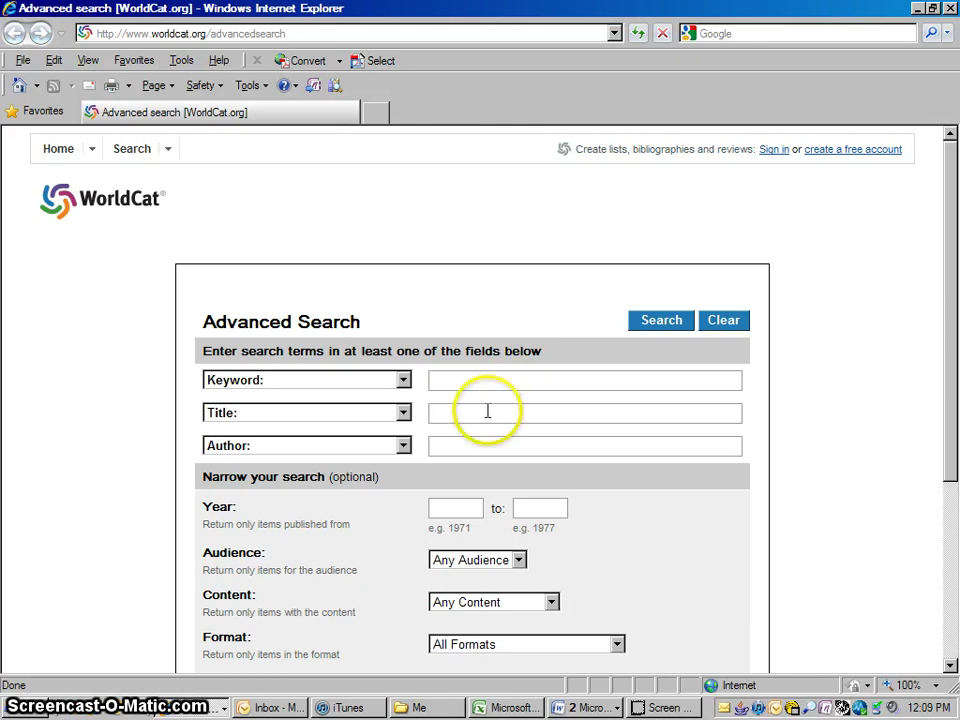
left_click(487, 410)
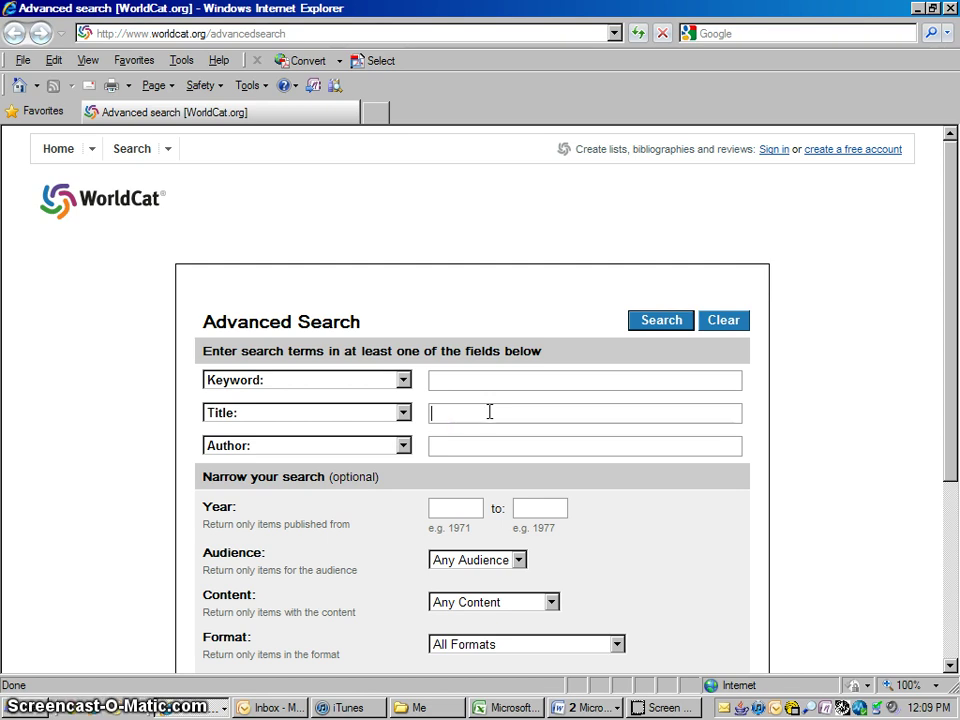
Step: Set the first search criterion to Title and enter the quoted phrase "sumerian mythology"
left_click(403, 380)
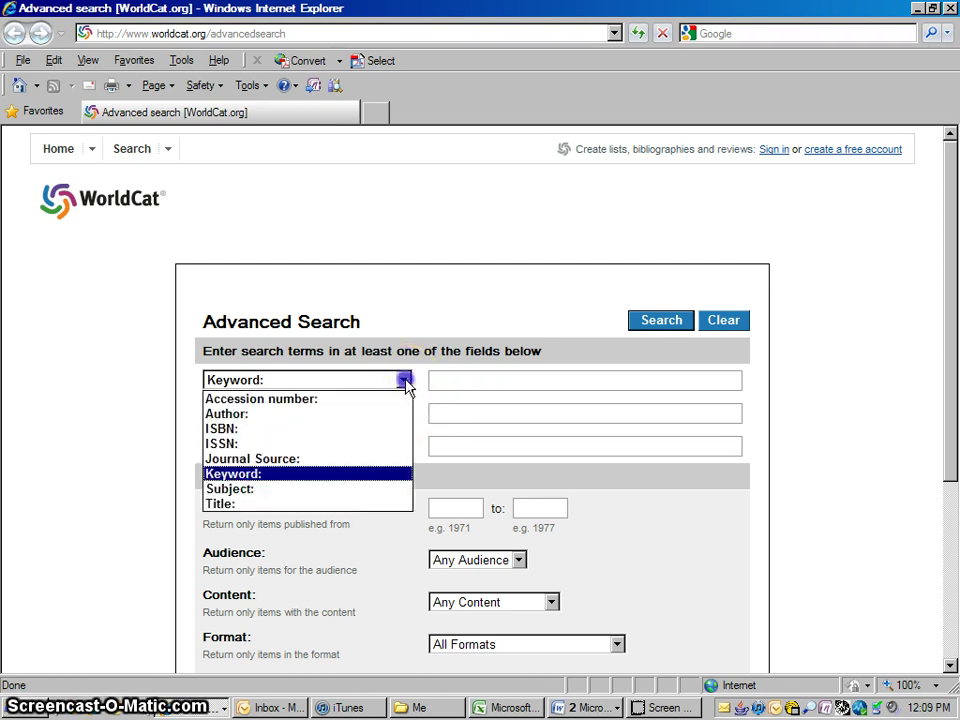
left_click(289, 504)
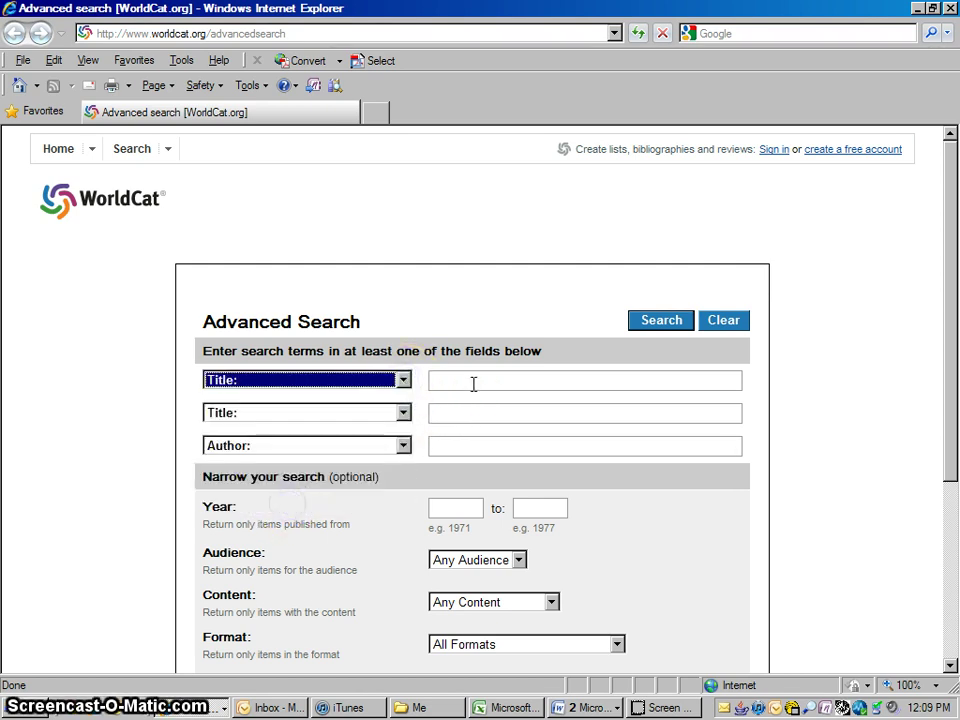
left_click(474, 384)
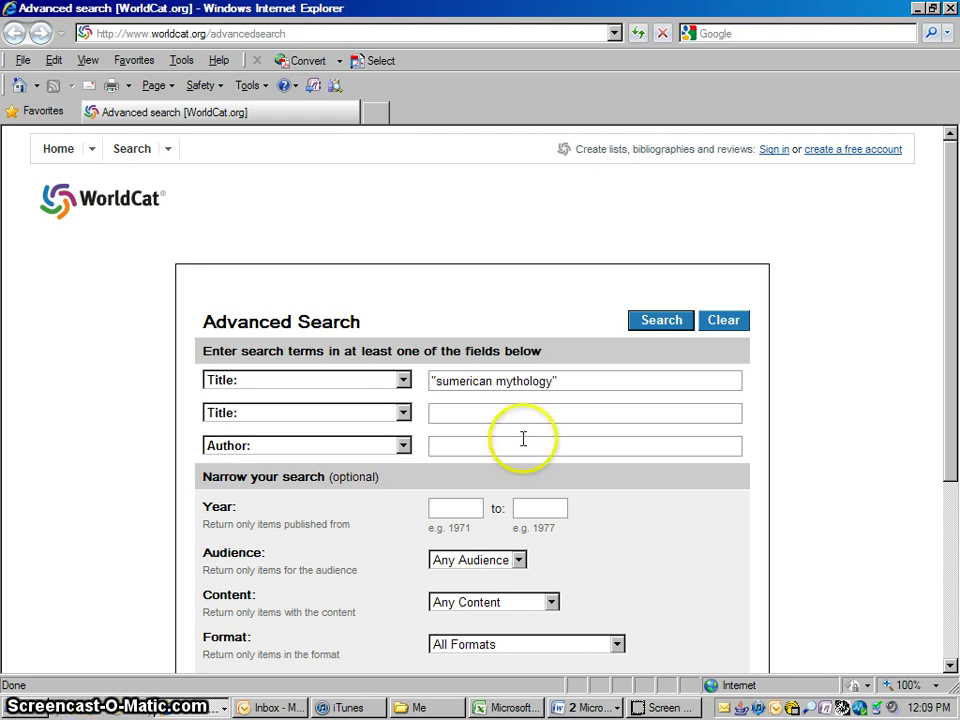
left_click(478, 382)
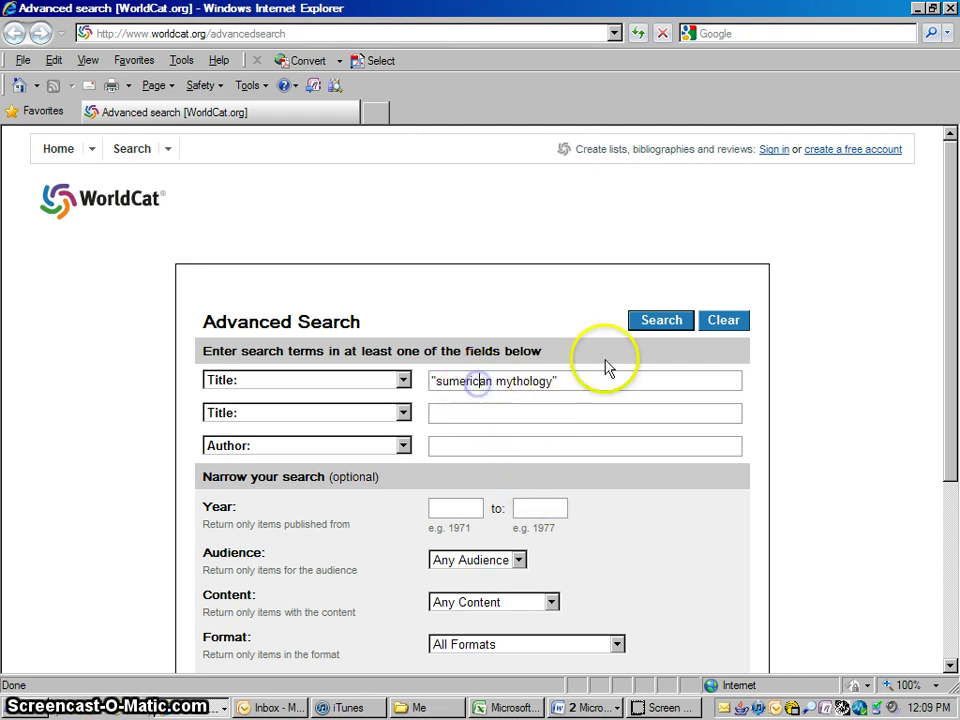
Step: Narrow the search to Non-Juvenile audience, Non-Fiction content and Book format
left_click(519, 561)
left_click(484, 612)
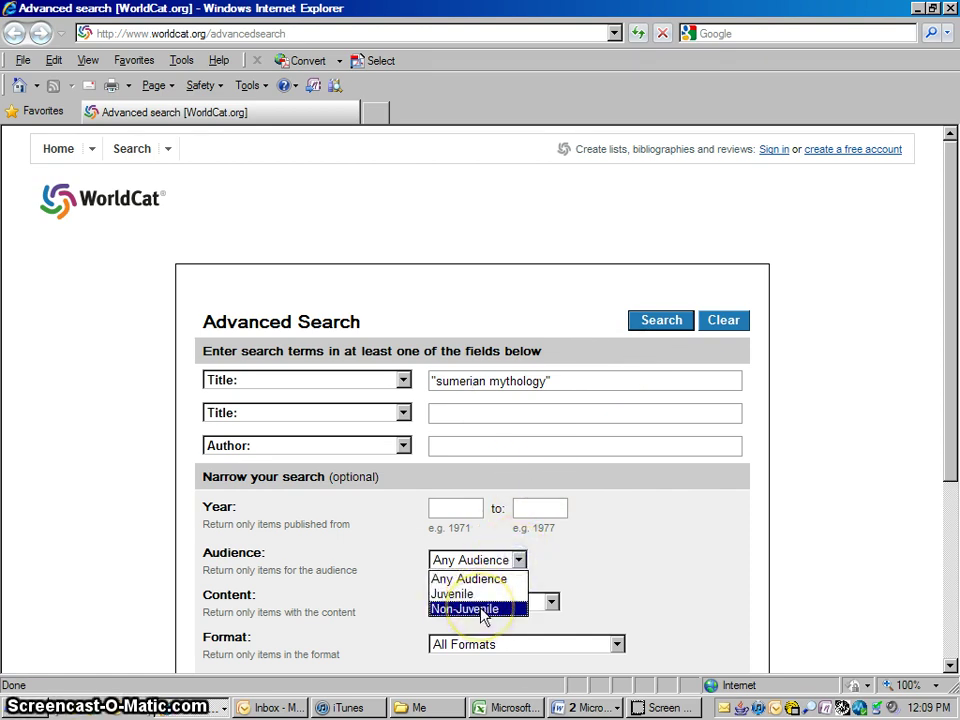
left_click(484, 612)
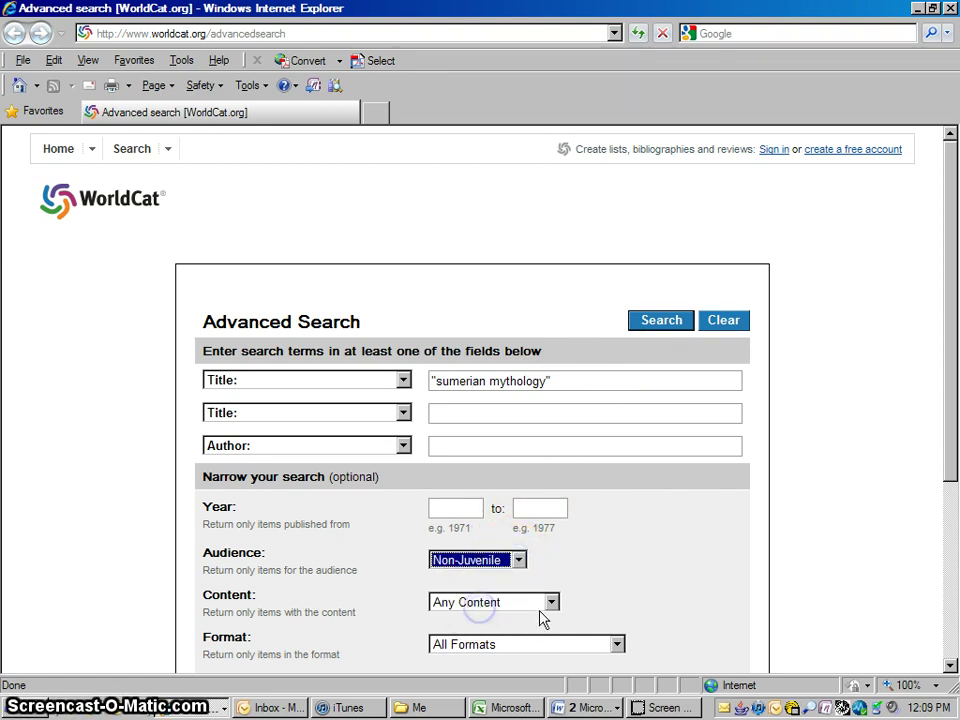
left_click(551, 603)
left_click(482, 647)
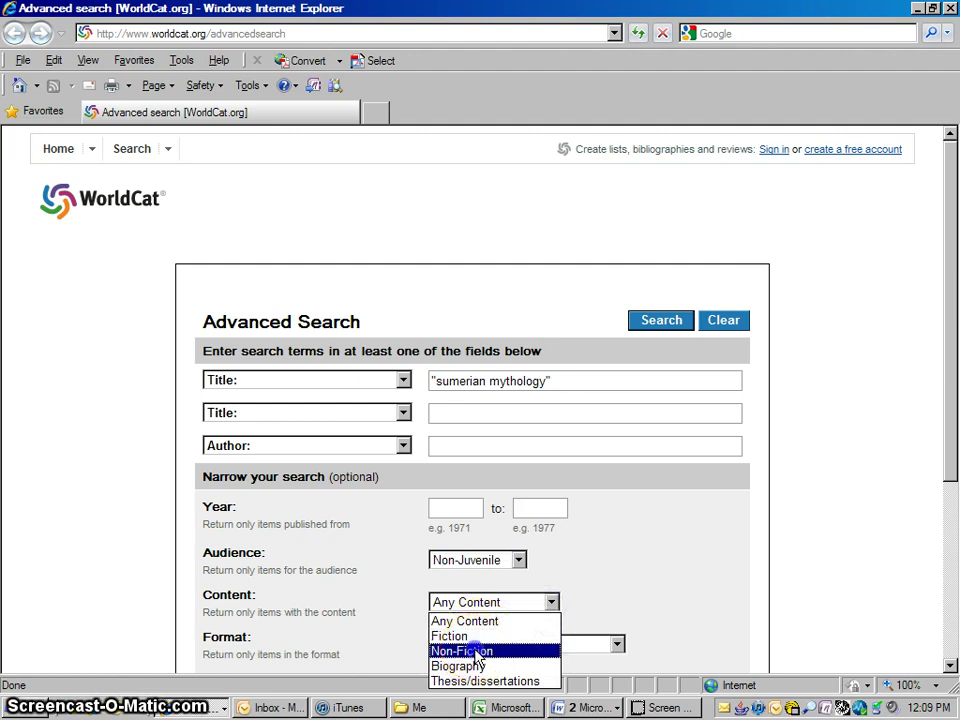
left_click(617, 645)
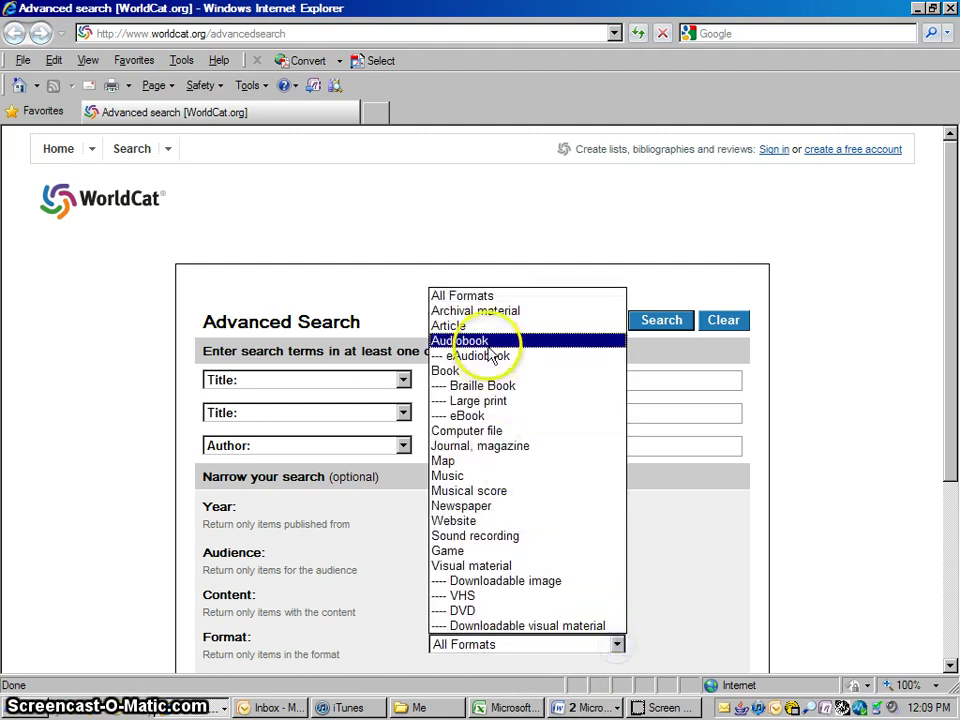
left_click(477, 374)
Step: Limit the search language to English and run the search
scroll(948, 660, "down", 2)
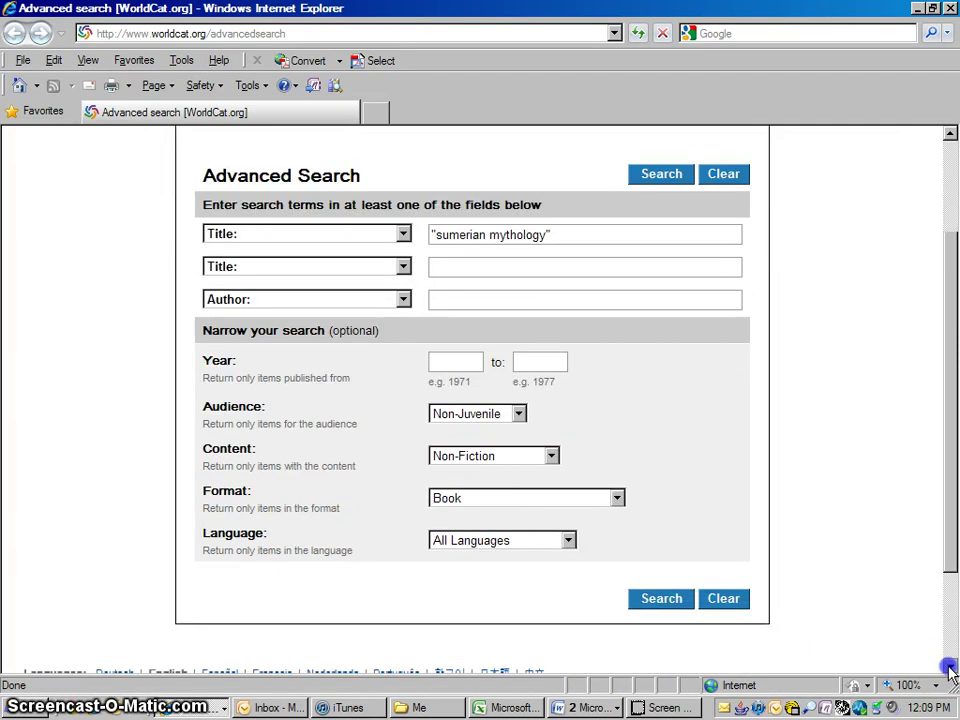
left_click(567, 481)
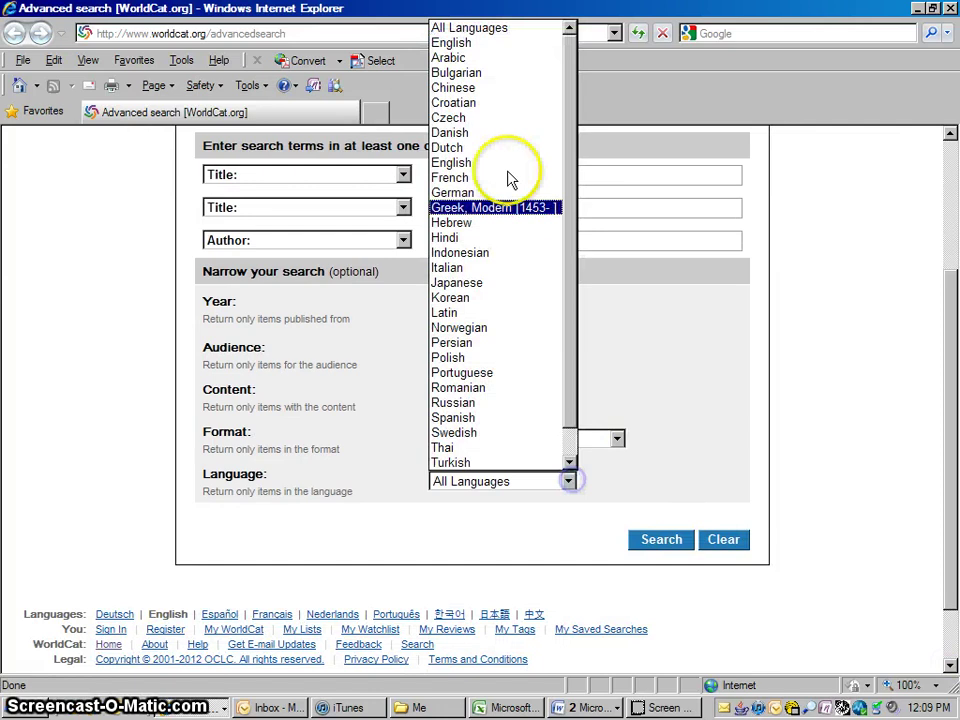
left_click(465, 44)
left_click(662, 540)
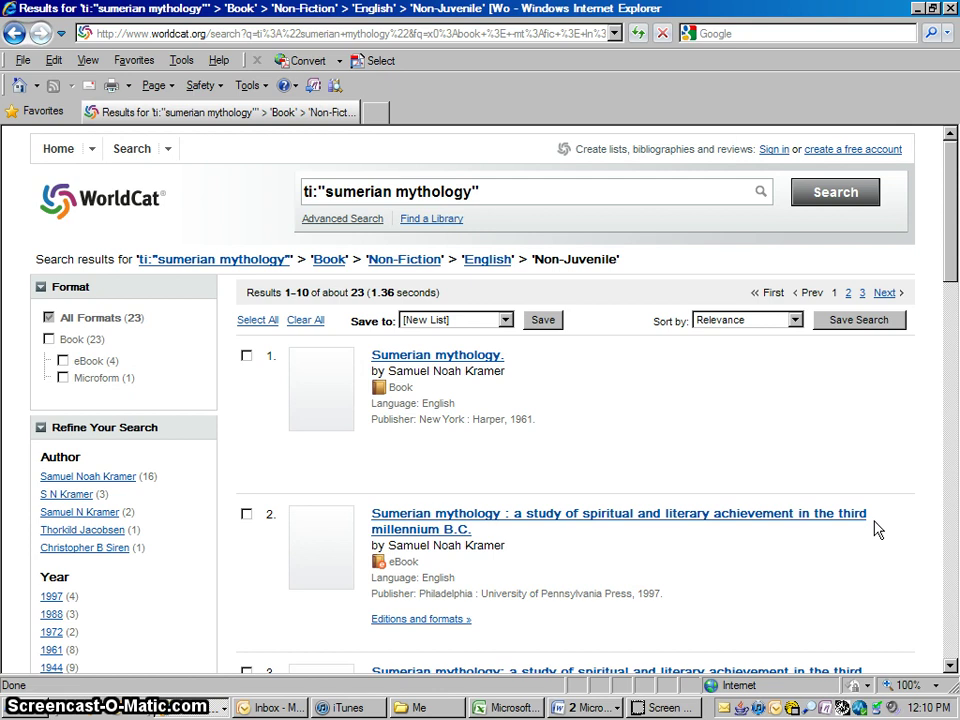
Step: Open the first result, the 1961 Harper book Sumerian mythology, and copy its MLA (7th ed.) citation
left_click(466, 358)
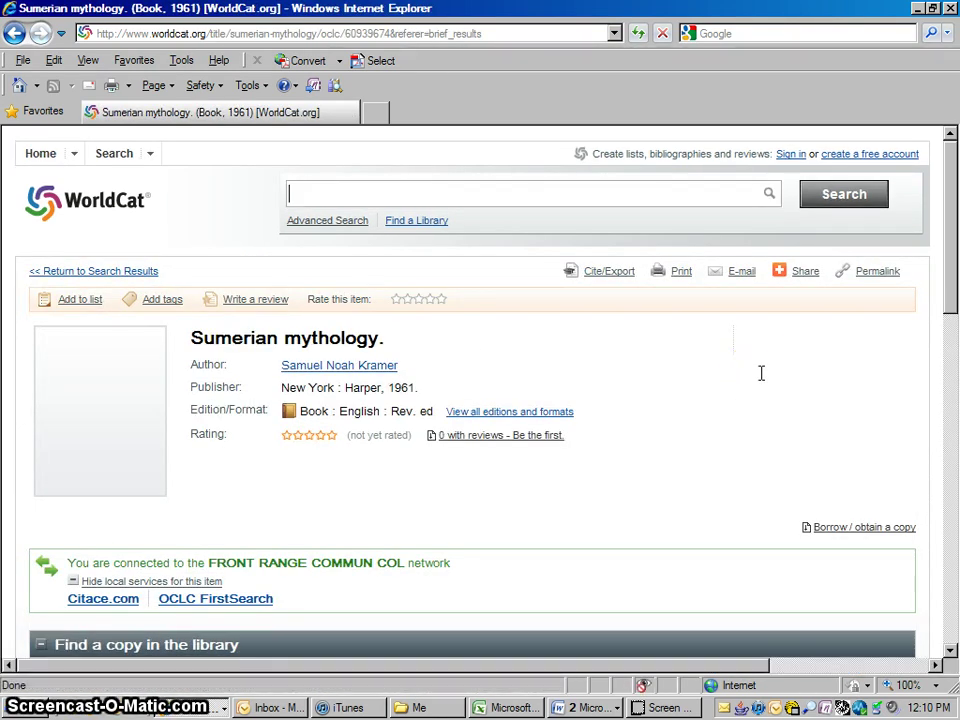
left_click(601, 275)
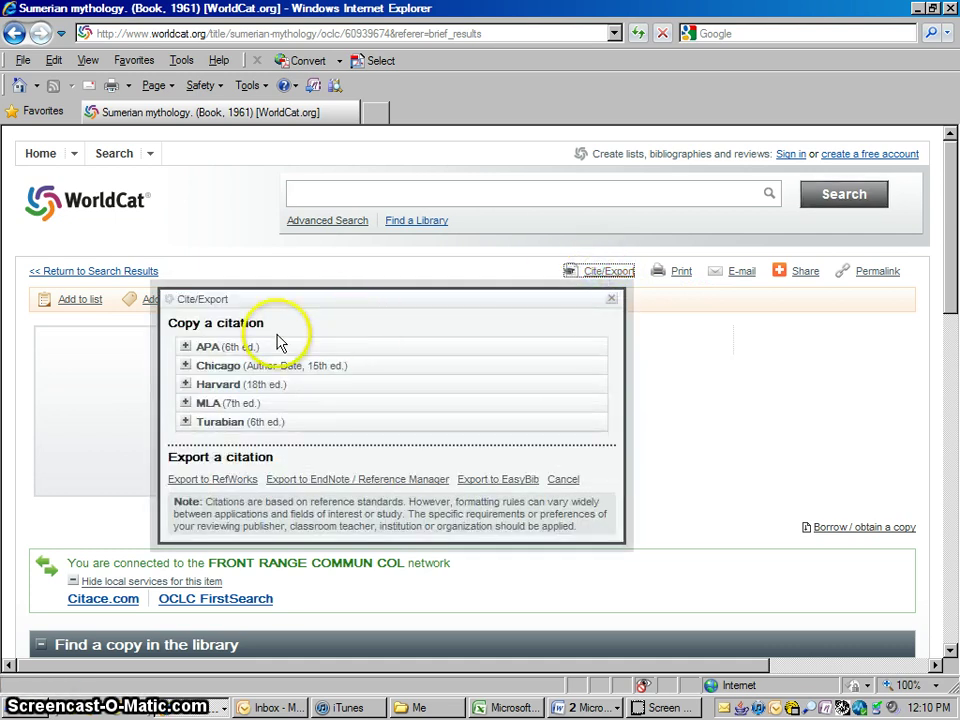
left_click(186, 404)
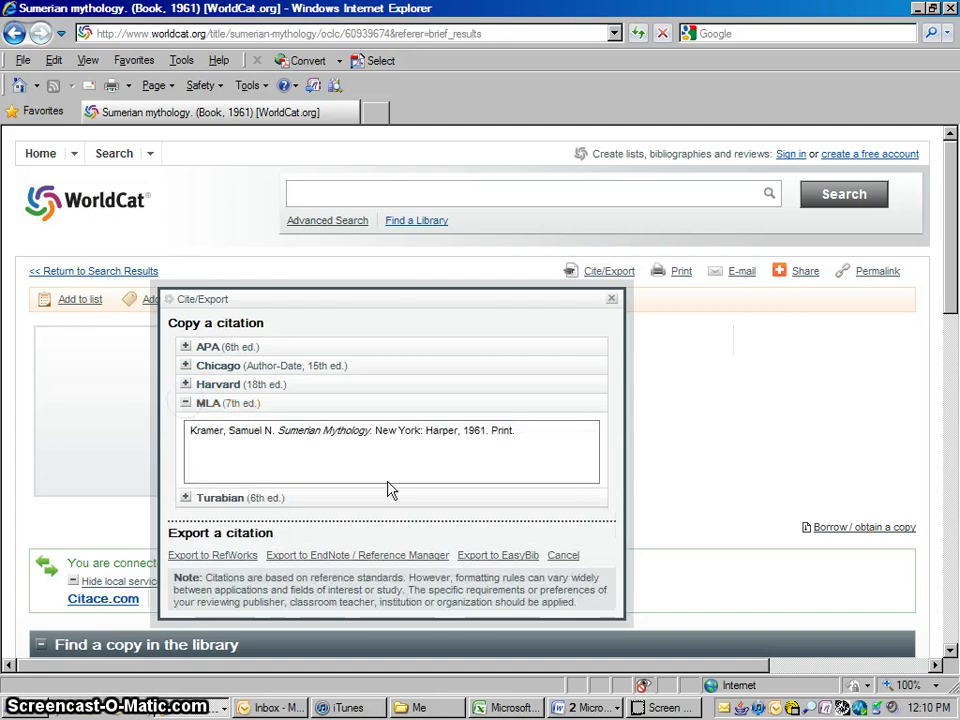
left_click_drag(527, 435, 207, 443)
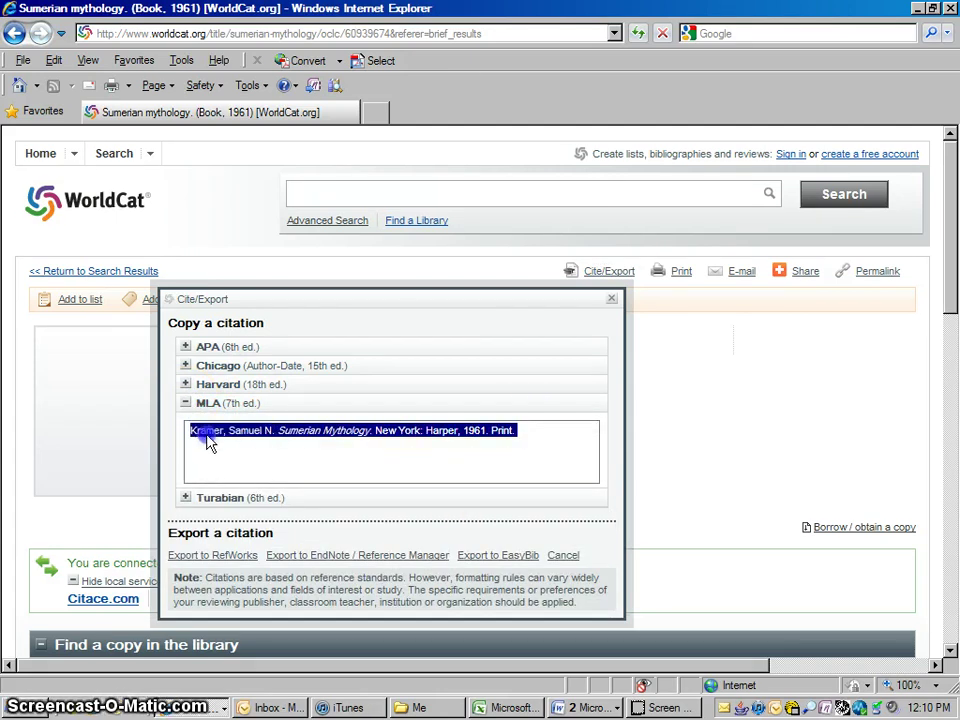
right_click(210, 445)
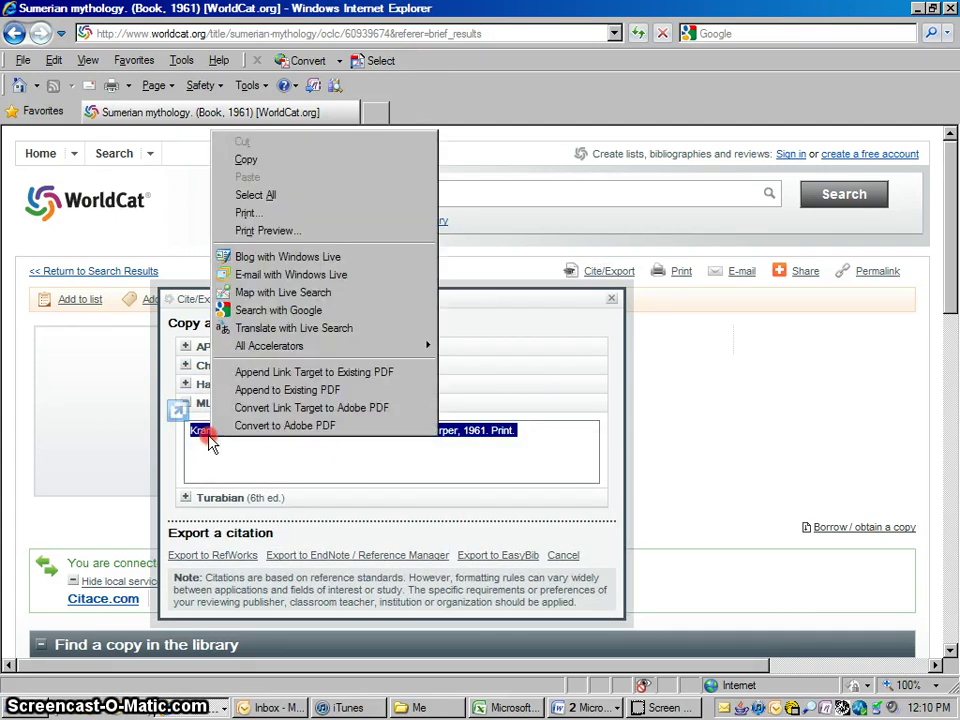
left_click(247, 161)
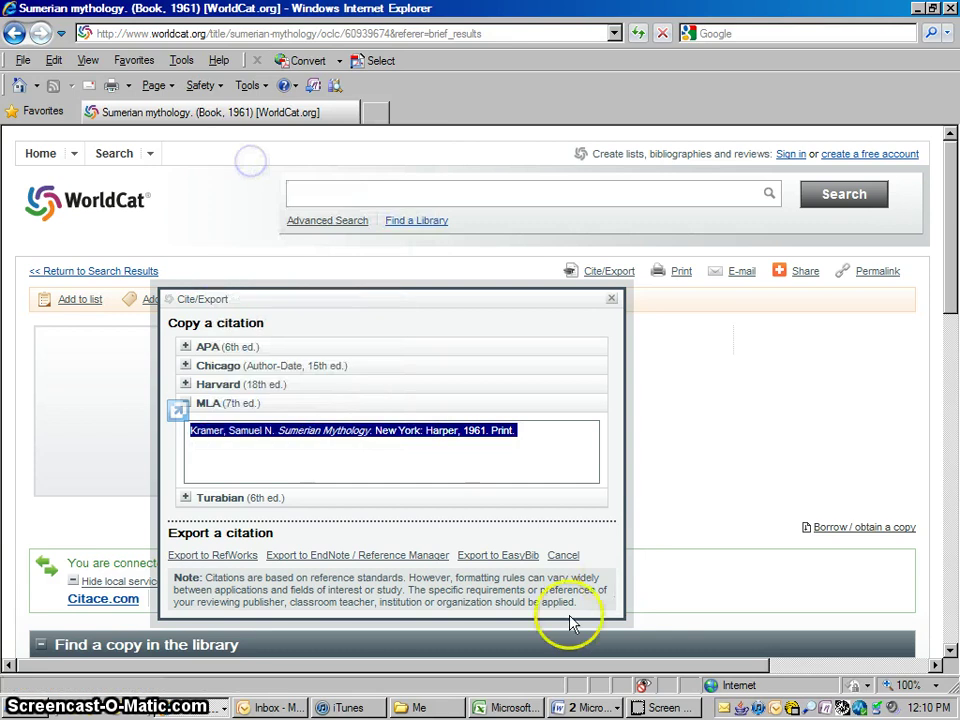
Step: Switch to the Works Cited document in Microsoft Word and paste the citation below the heading
left_click(596, 707)
left_click(605, 665)
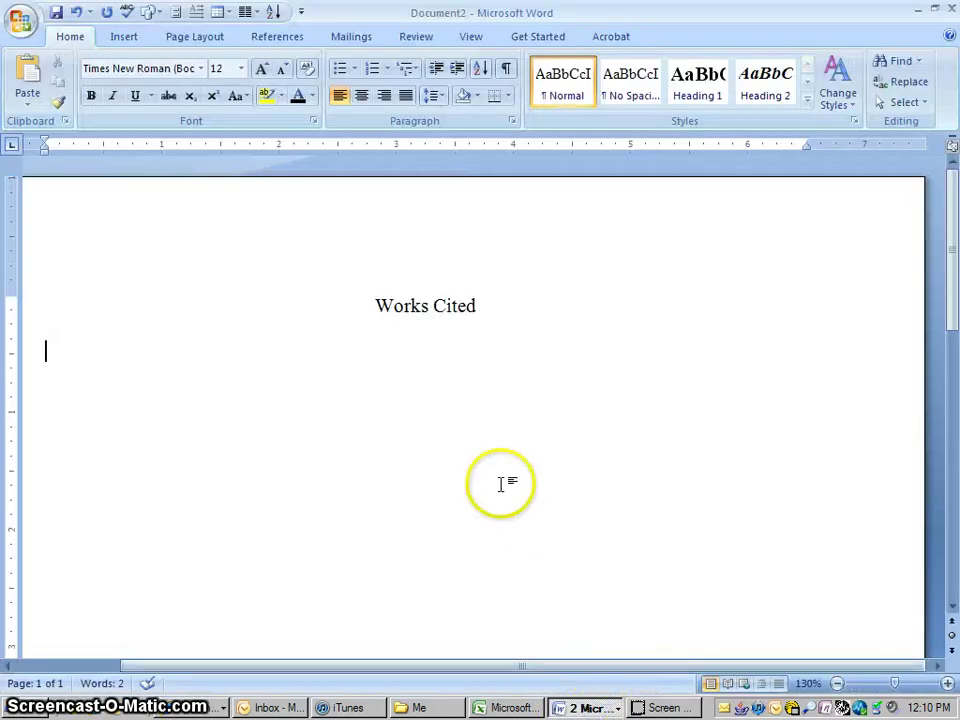
left_click_drag(358, 666, 288, 666)
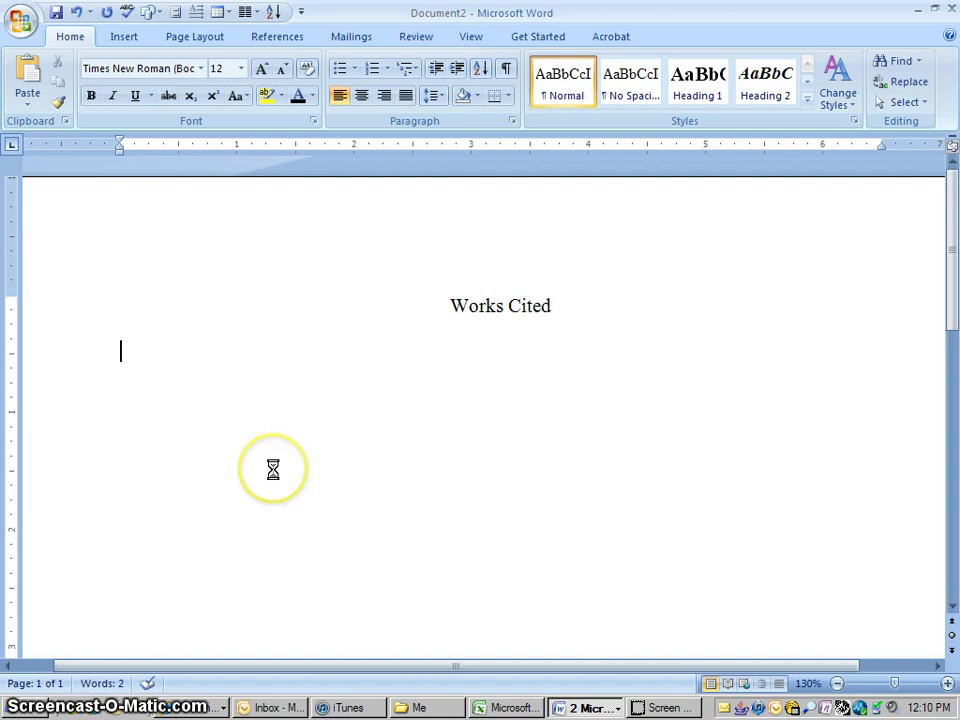
key("ctrl+v")
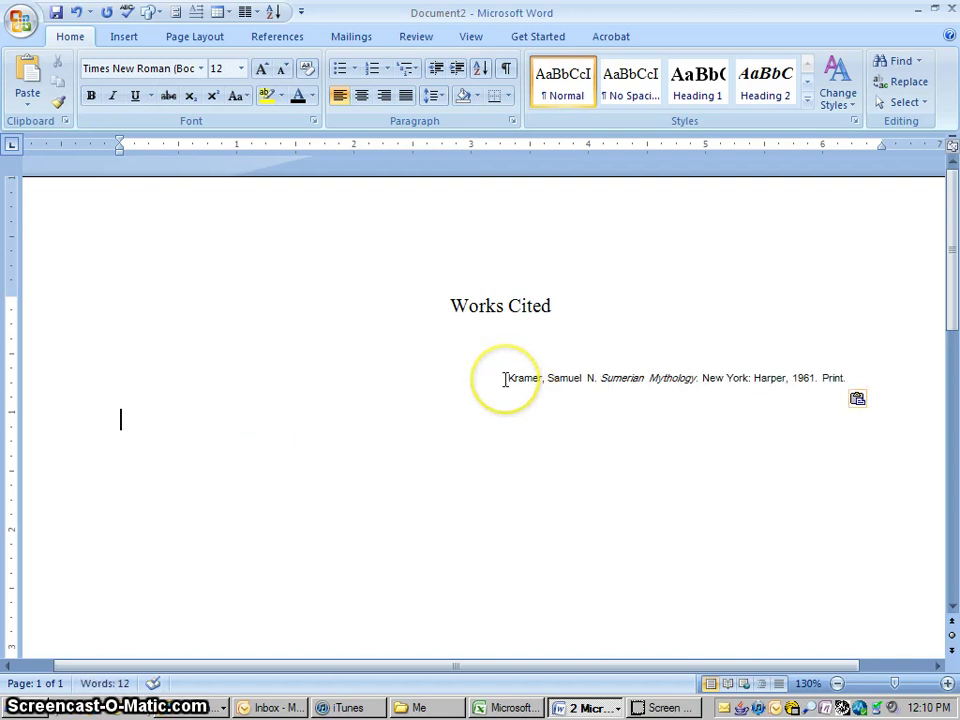
Step: Format the pasted citation in Times New Roman (Body) at size 12
left_click_drag(504, 379, 857, 386)
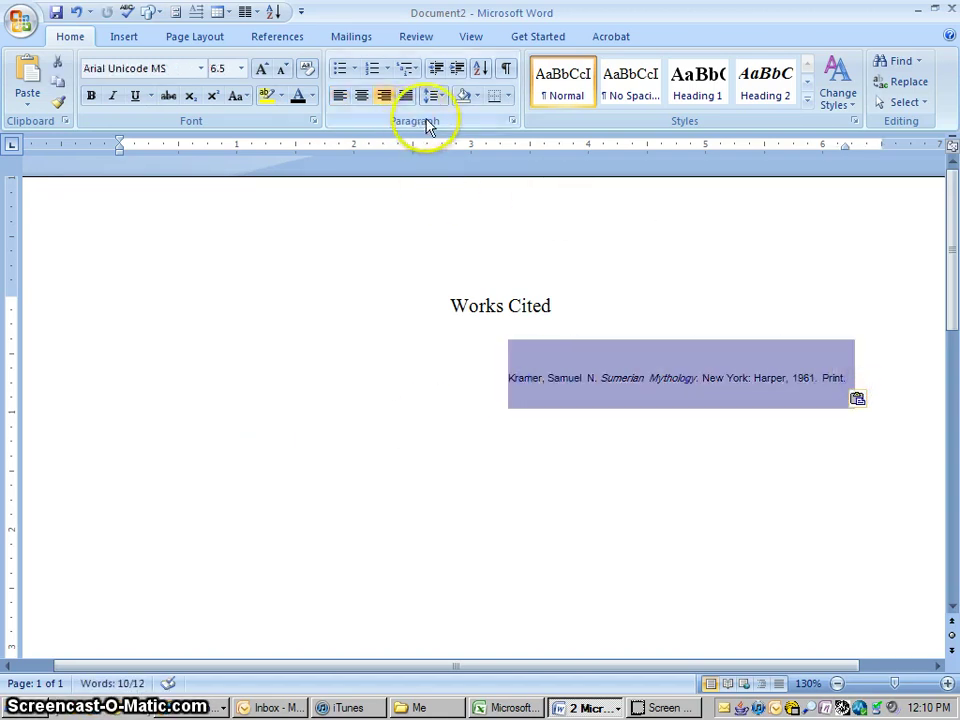
left_click(201, 69)
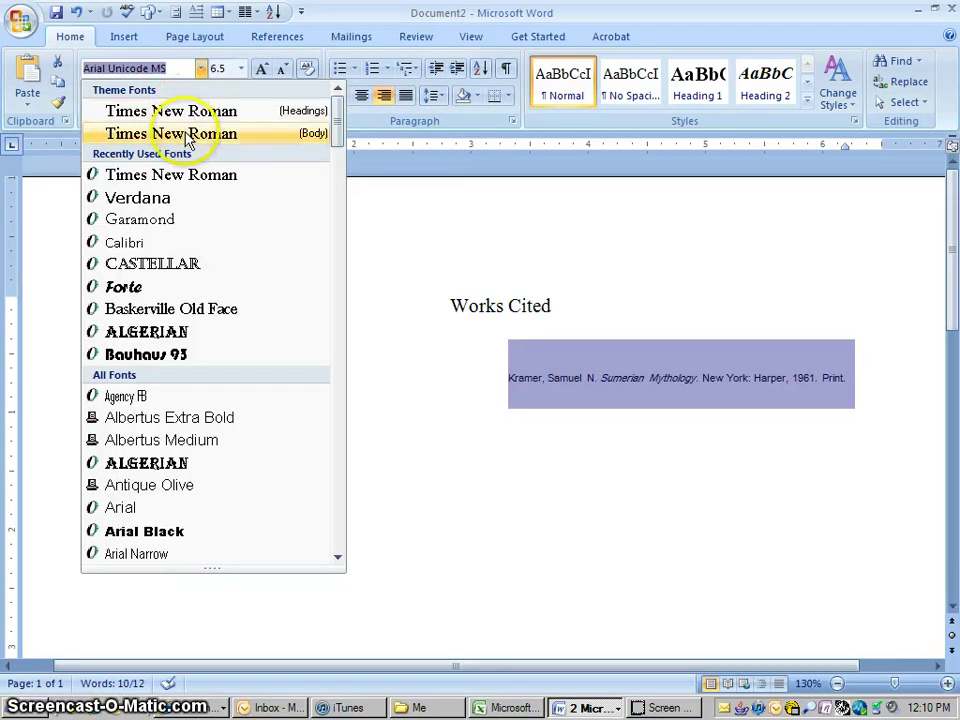
left_click(205, 133)
left_click(240, 70)
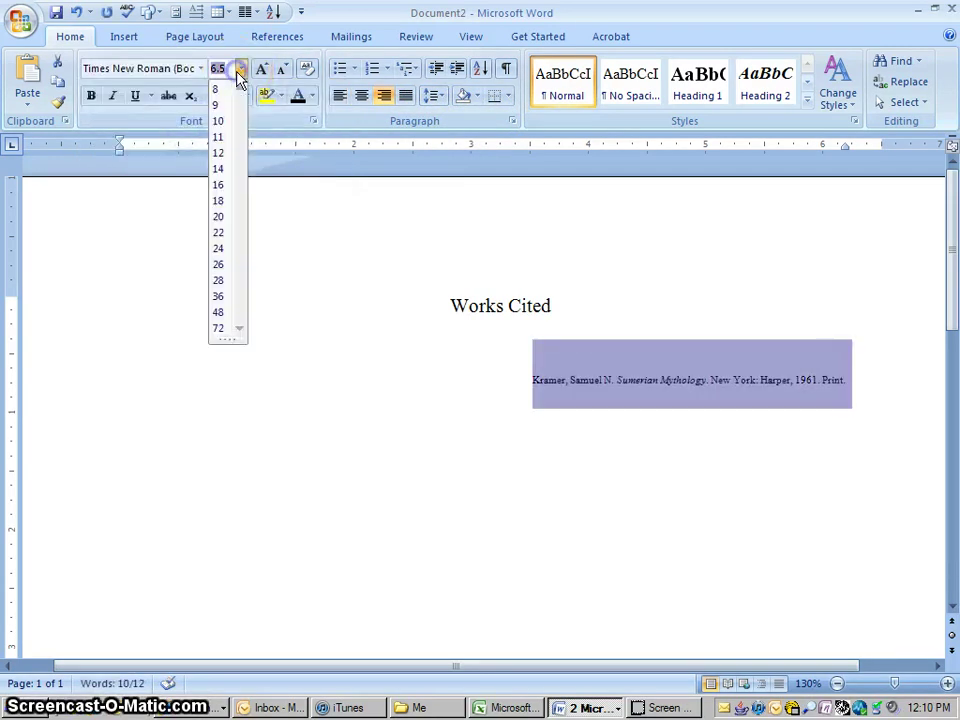
left_click(220, 152)
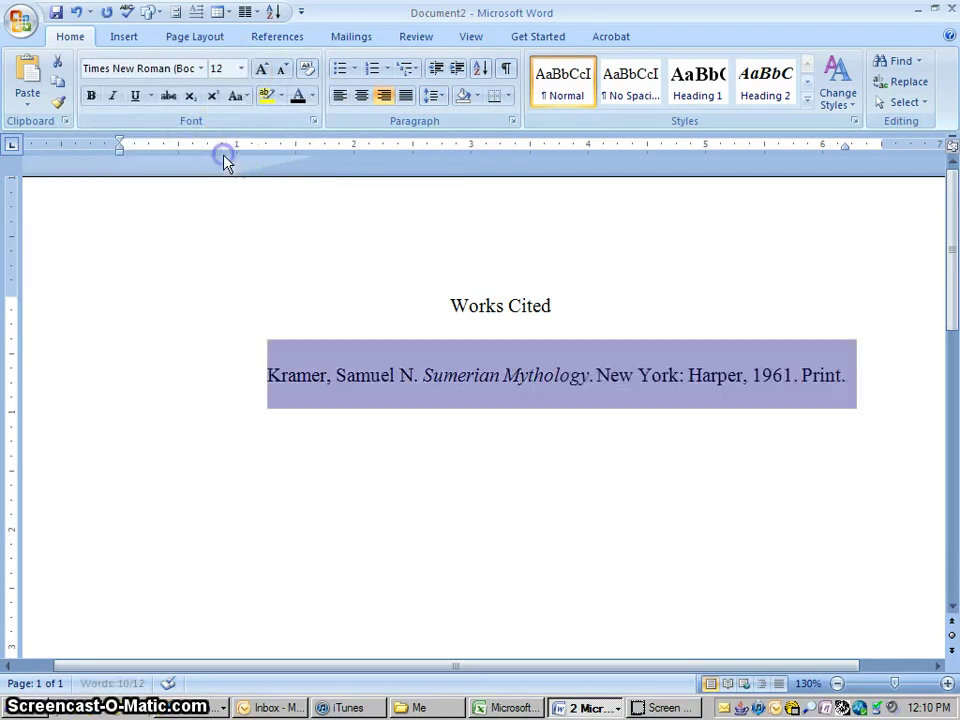
Step: Set the citation paragraph's right indent to 0" and give it a hanging indent of 0.5"
left_click(513, 123)
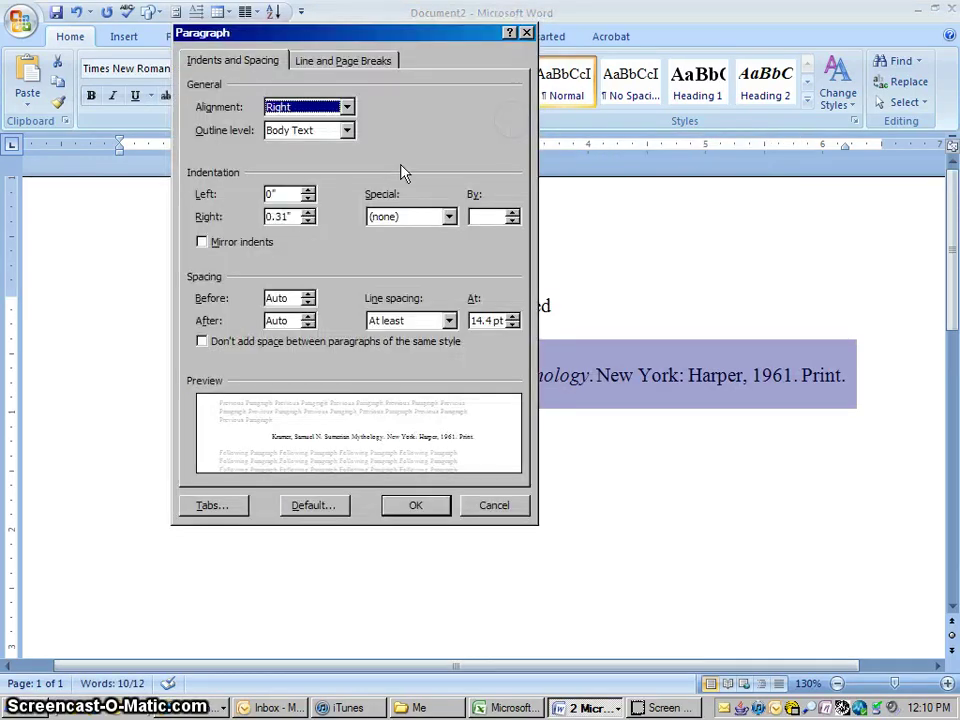
left_click(309, 221)
left_click(309, 221)
left_click(309, 221)
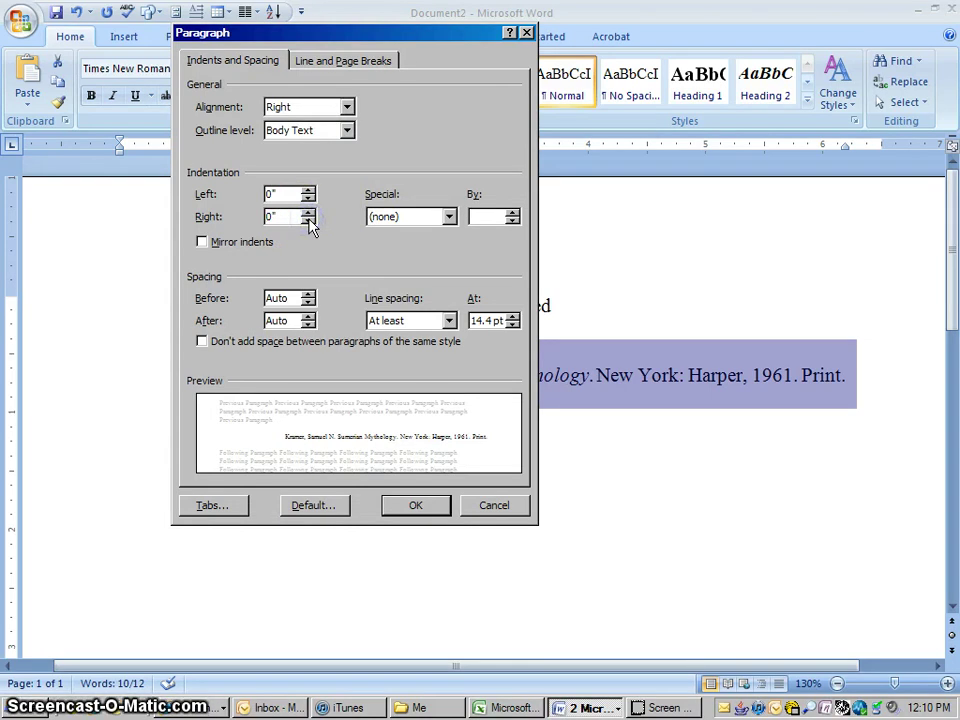
left_click(449, 218)
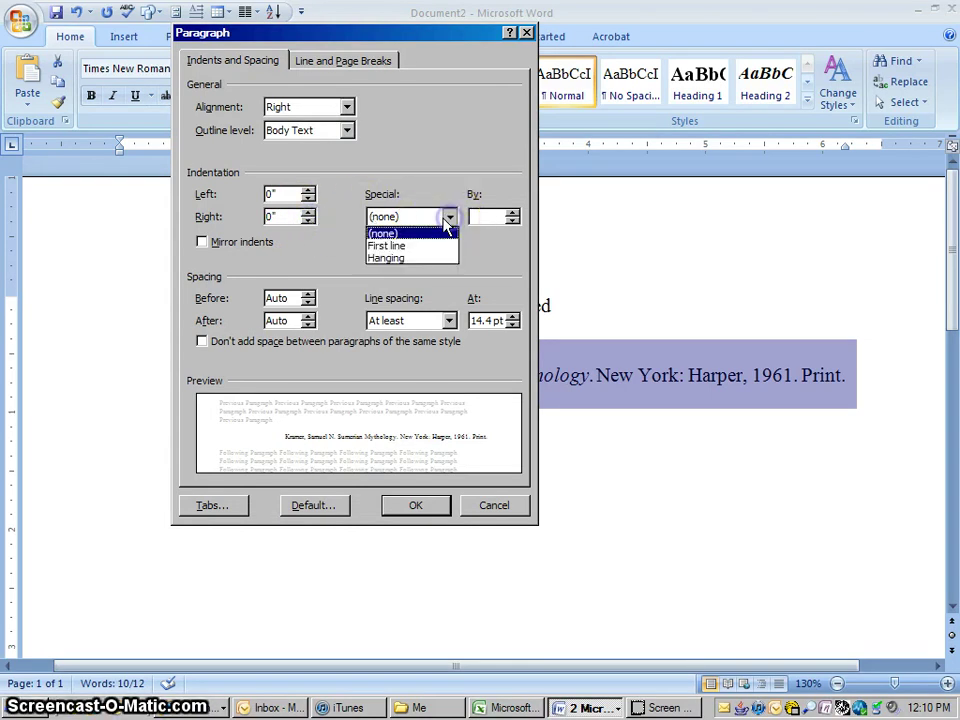
left_click(403, 256)
Step: Set the citation to double line spacing with no added space between paragraphs of the same style, and apply the paragraph settings
left_click(447, 320)
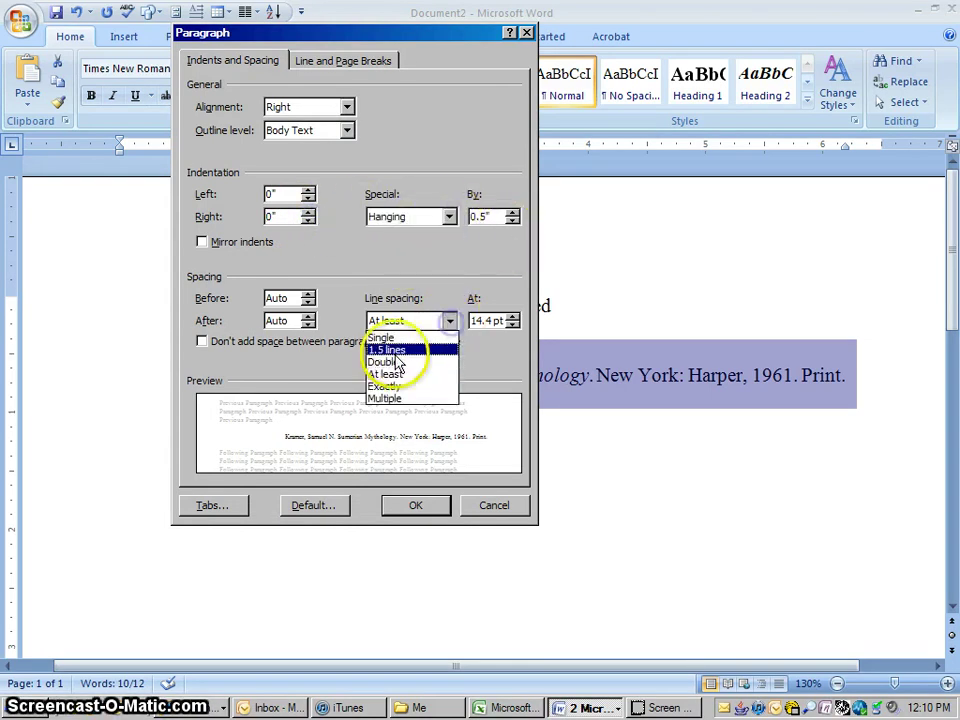
left_click(388, 362)
left_click(202, 341)
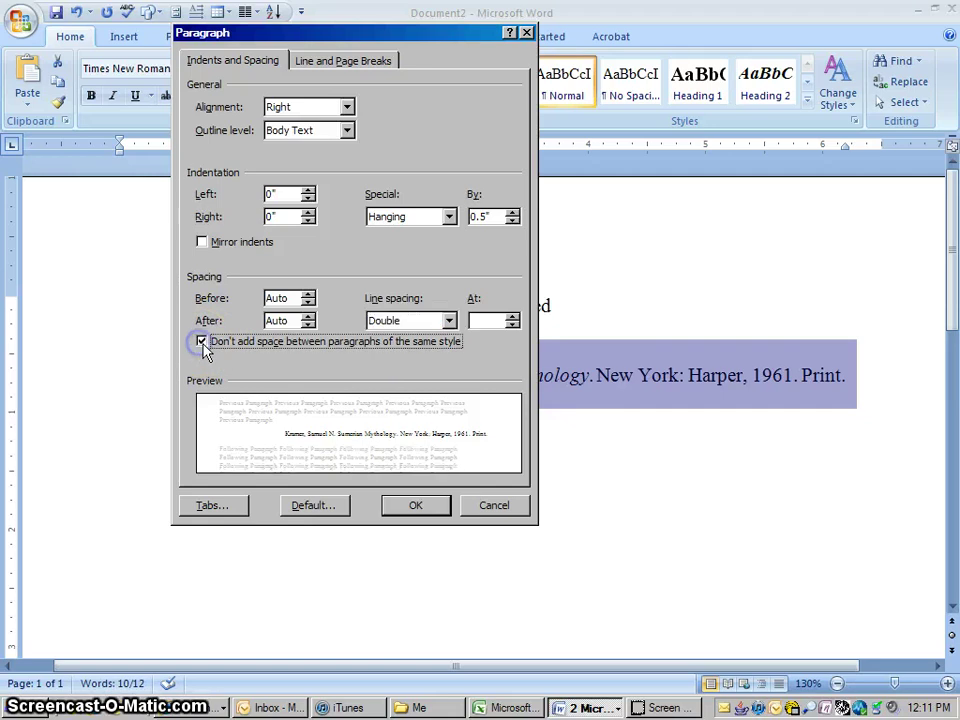
left_click(420, 505)
left_click(447, 434)
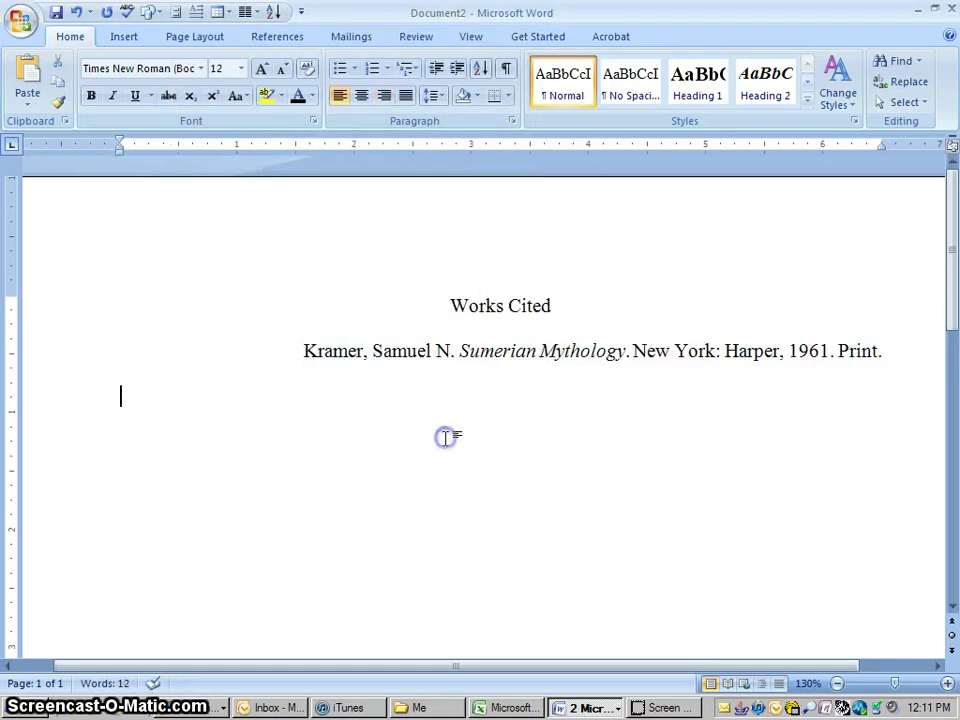
Step: Remove the line break before the citation and re-enter it below the Works Cited heading
left_click(334, 298)
left_click(303, 345)
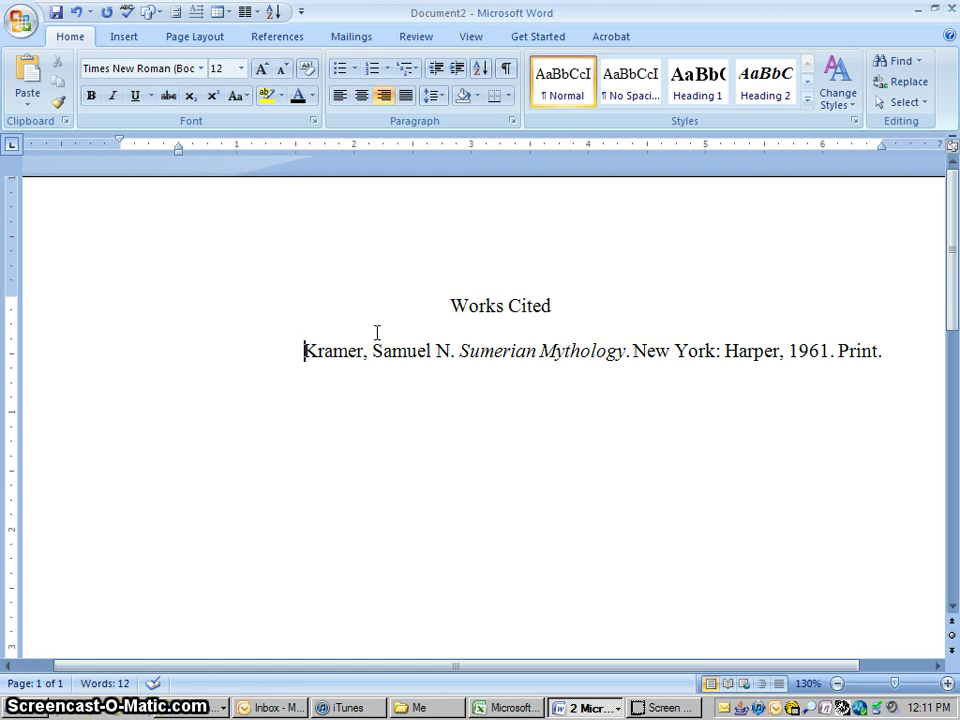
key("BackSpace")
key("Return")
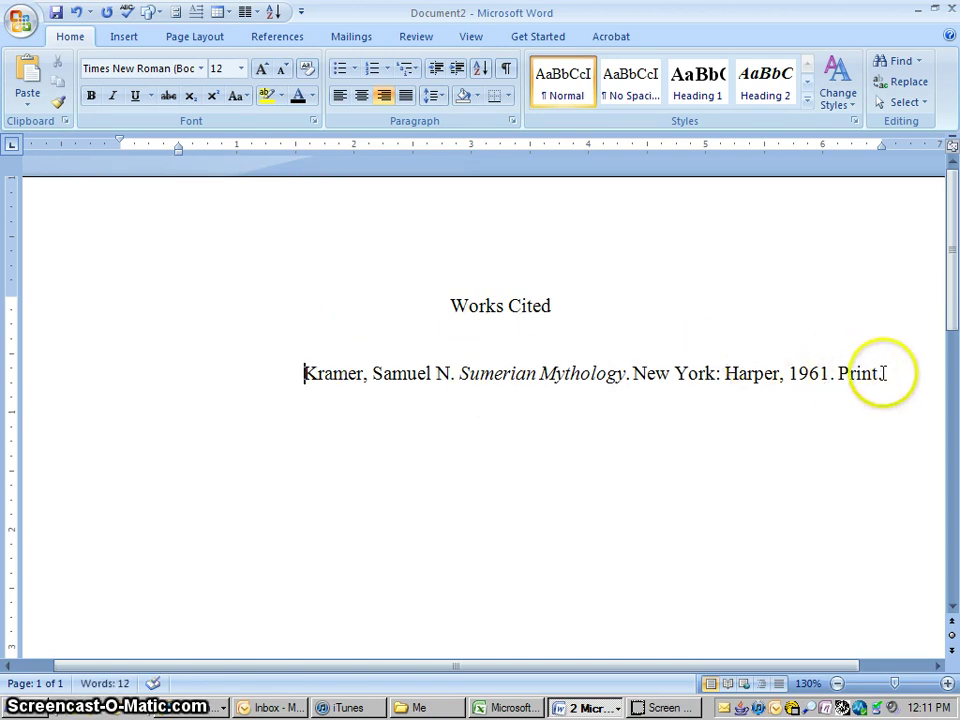
Step: Set the citation paragraph's alignment to Left and apply the paragraph settings
left_click_drag(880, 373, 306, 362)
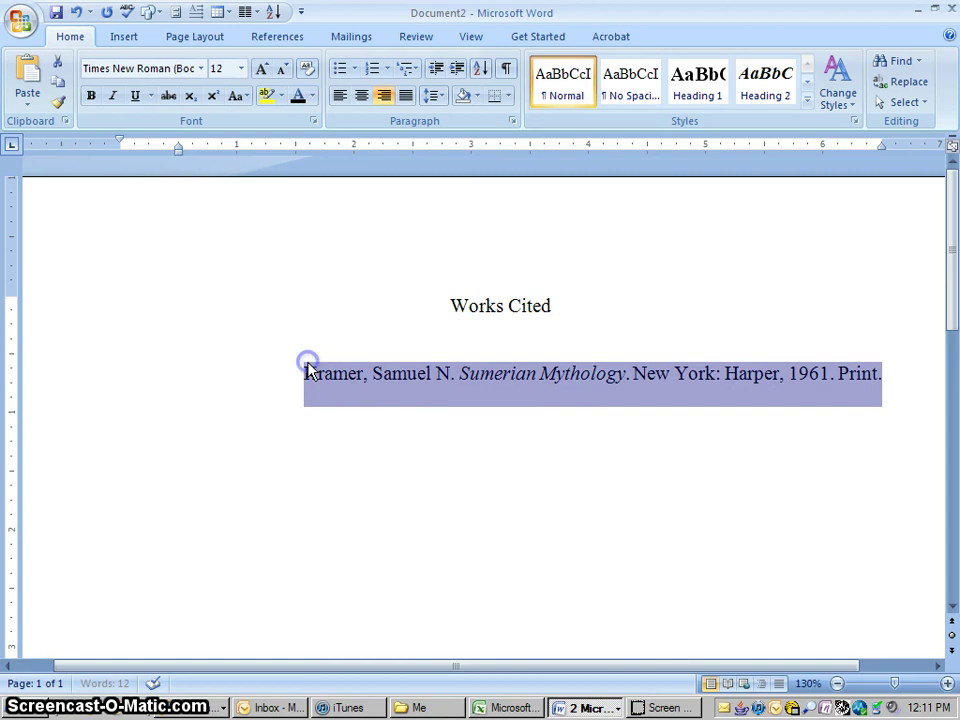
left_click(512, 122)
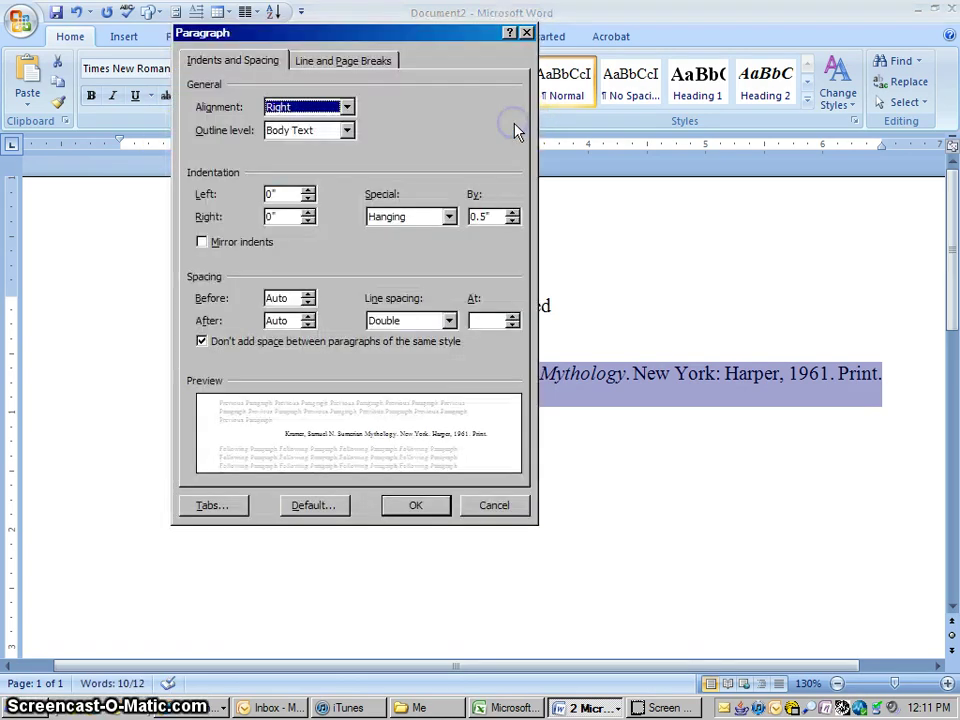
left_click(348, 108)
left_click(296, 122)
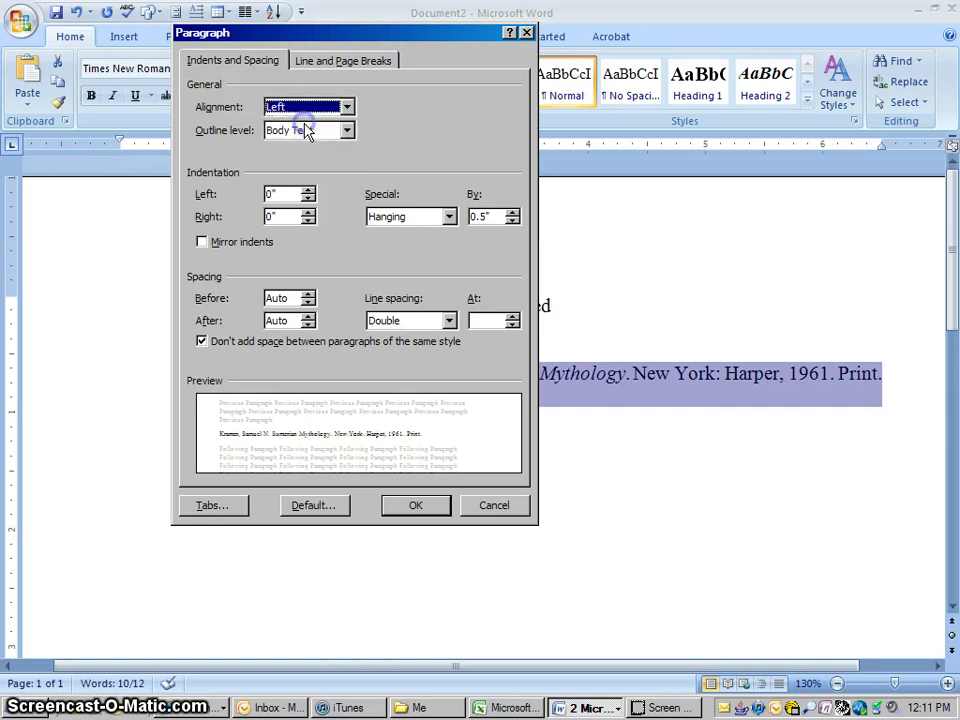
left_click(408, 505)
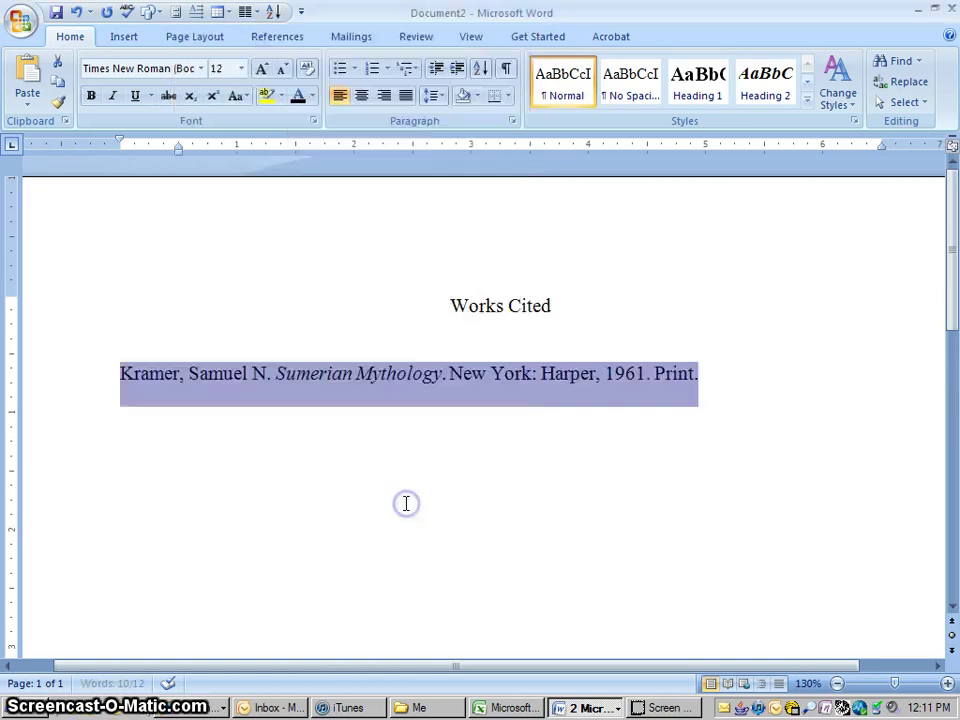
left_click(542, 475)
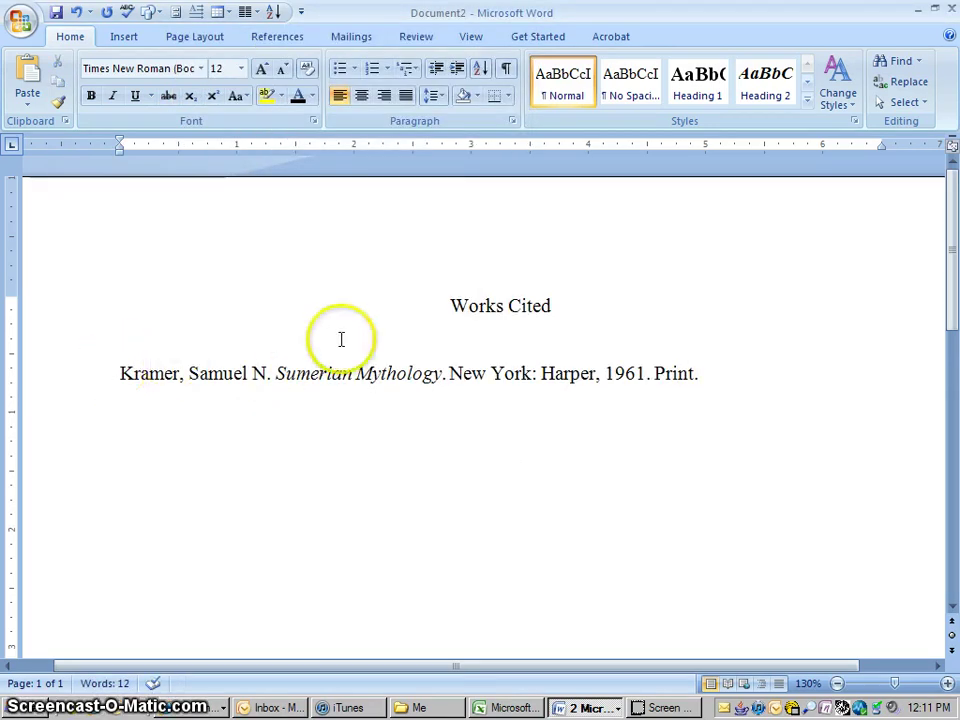
Step: Set the blank line between the Works Cited heading and the citation to left alignment
left_click(460, 327)
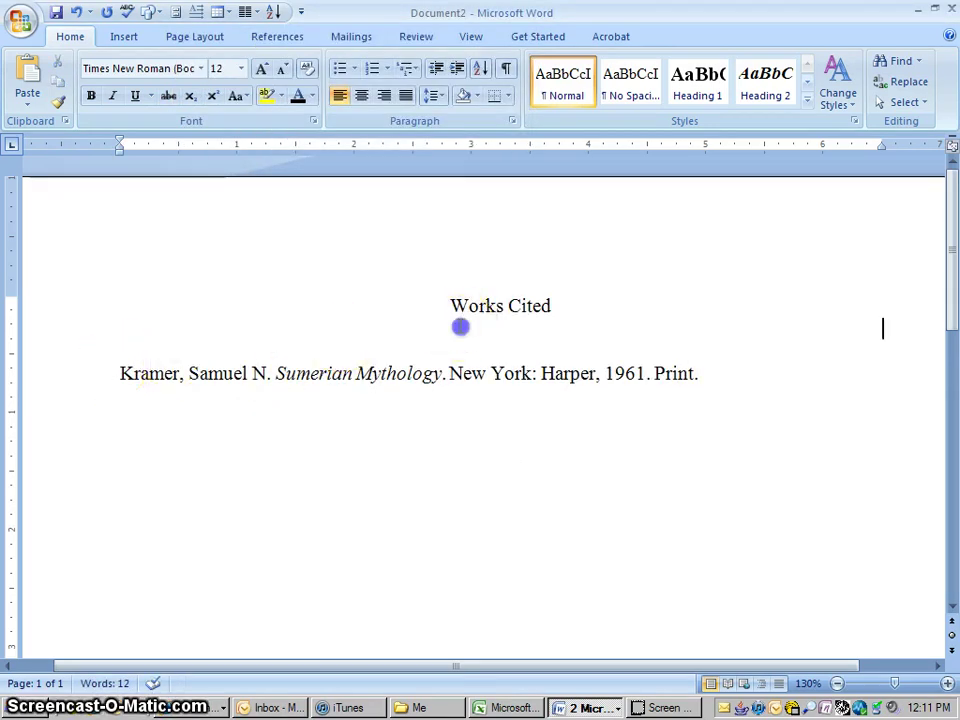
left_click(573, 319)
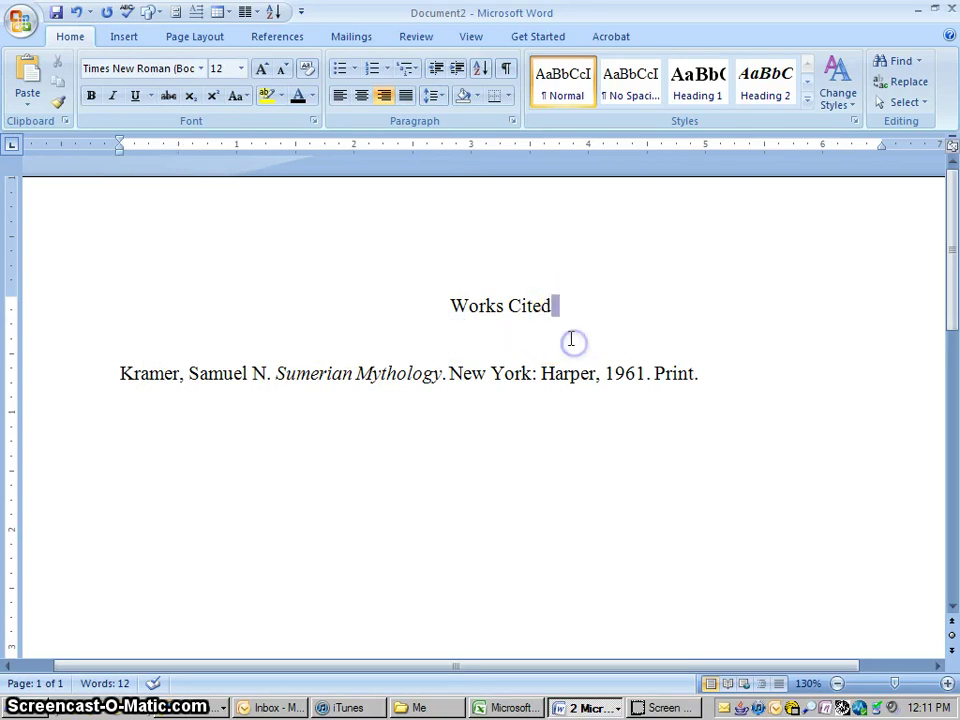
left_click(571, 340)
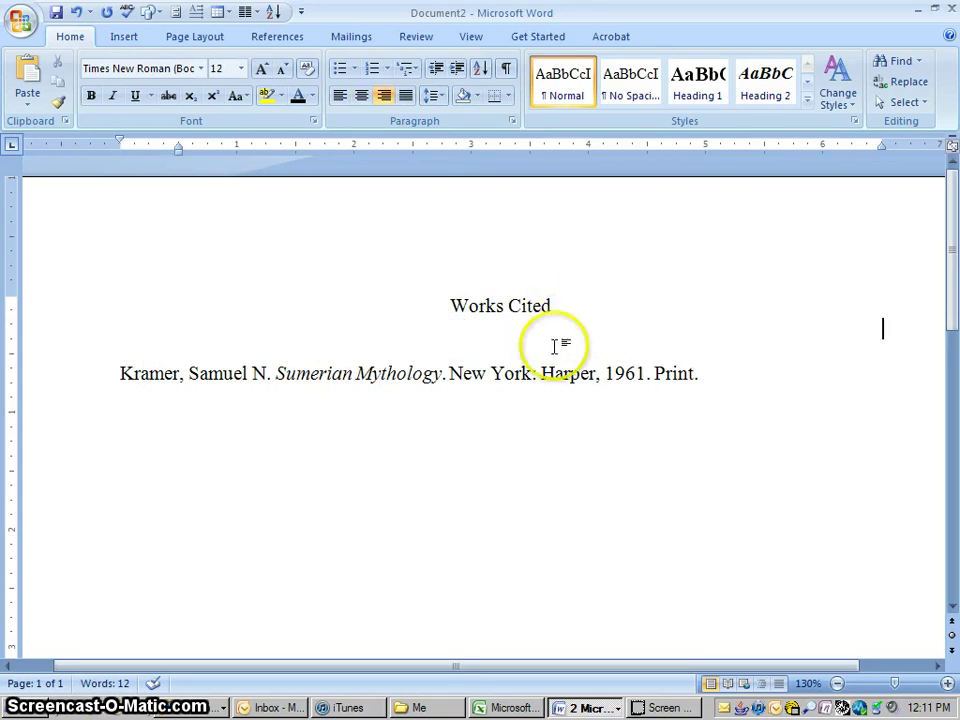
left_click(511, 121)
left_click(347, 107)
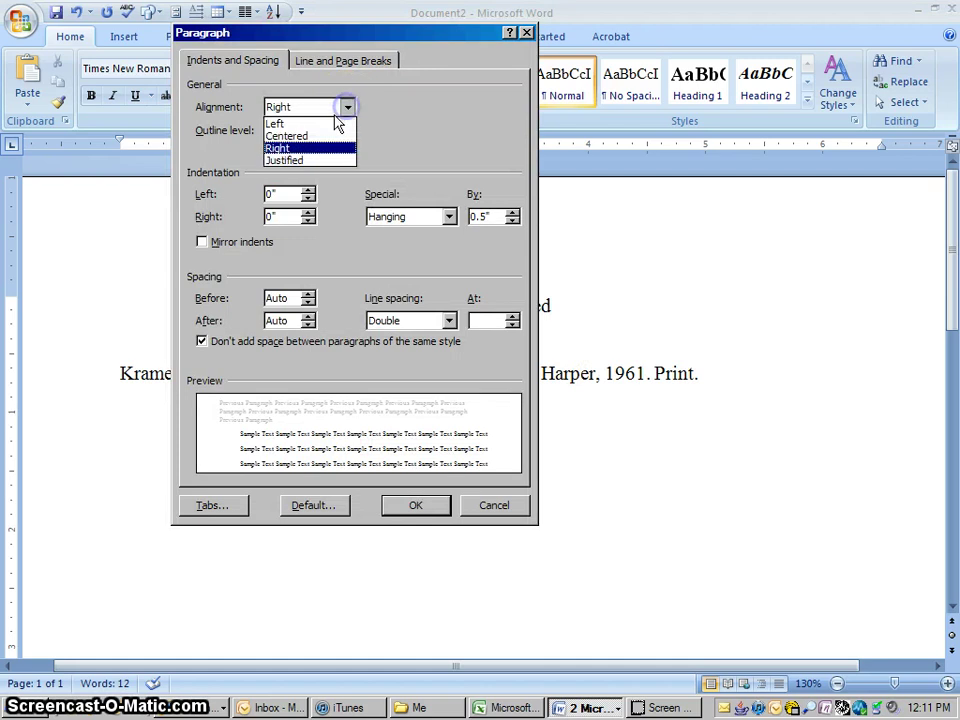
left_click(332, 124)
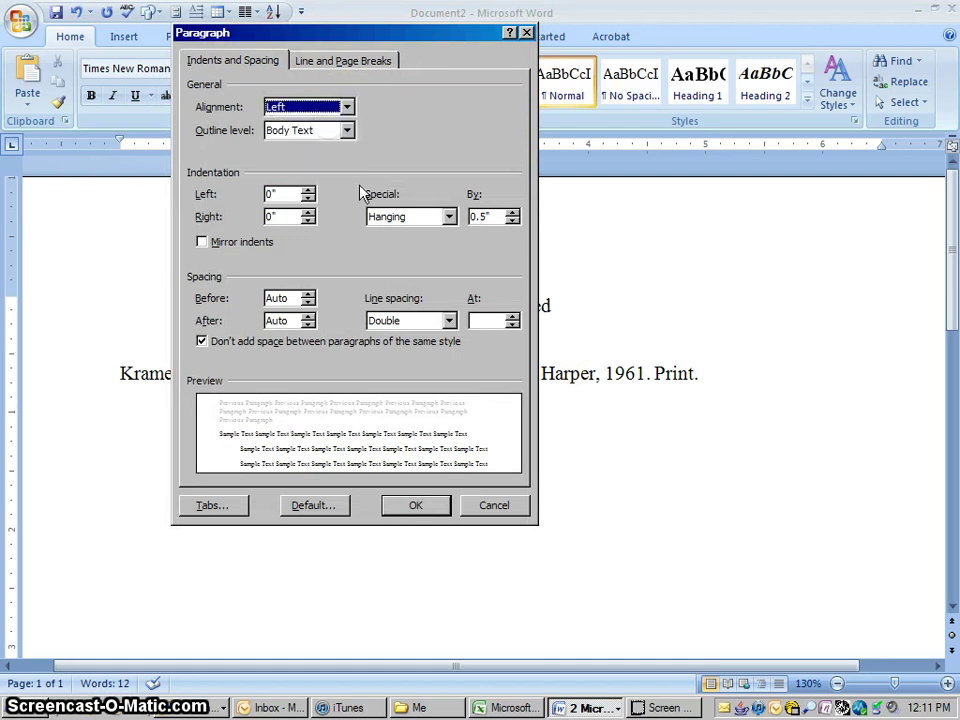
left_click(410, 507)
Step: Replace the blank line above the citation with a new one added directly after the Works Cited heading
left_click(120, 356)
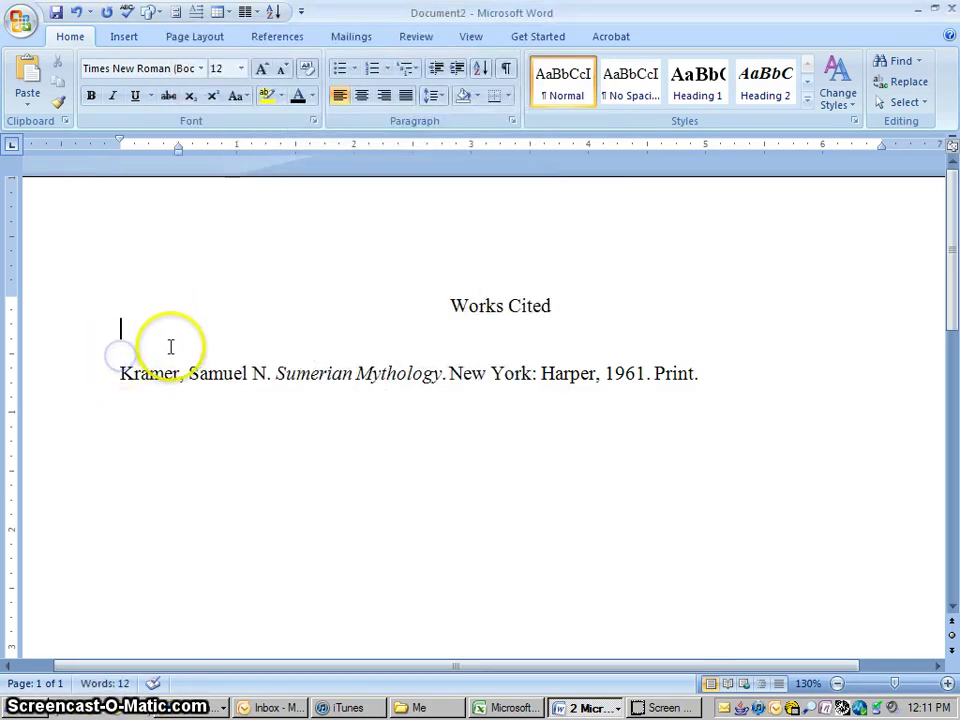
key("Delete")
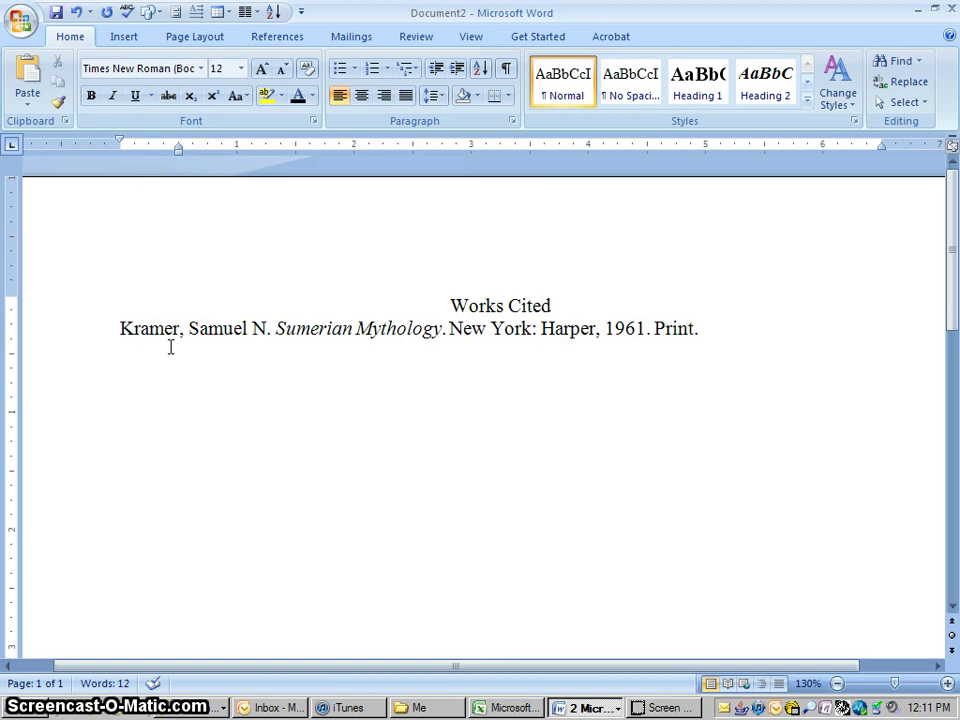
key("ctrl+z")
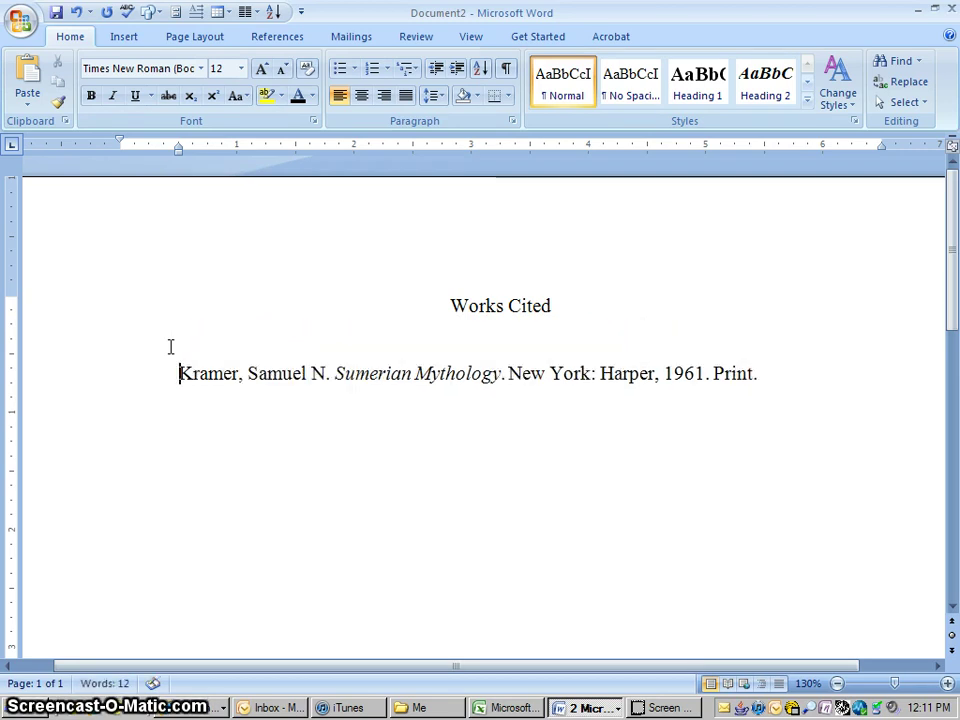
left_click(176, 372)
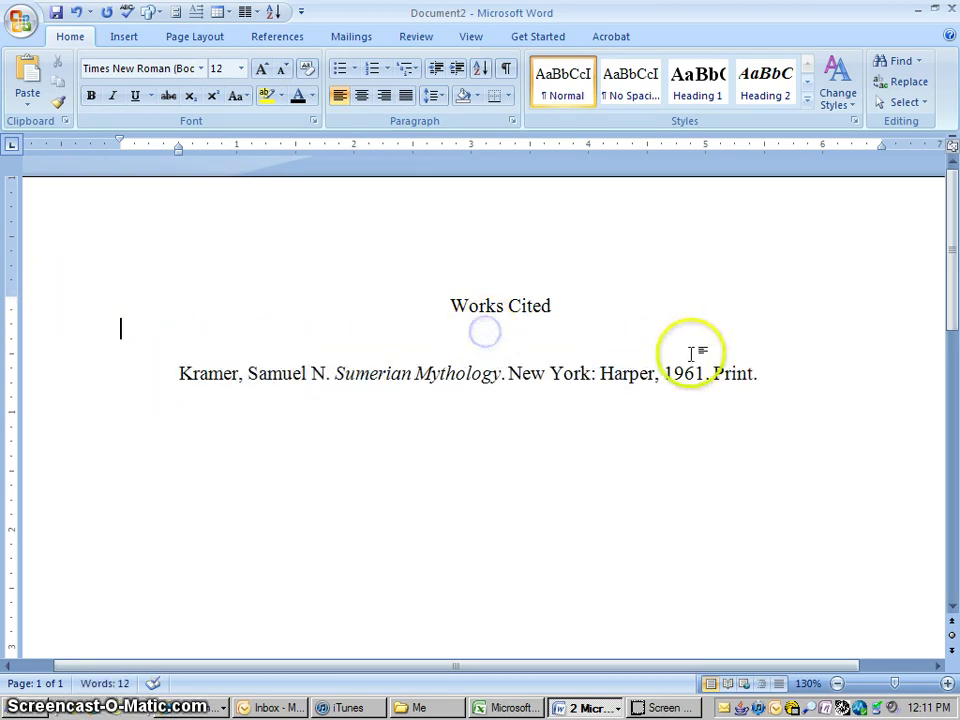
key("BackSpace")
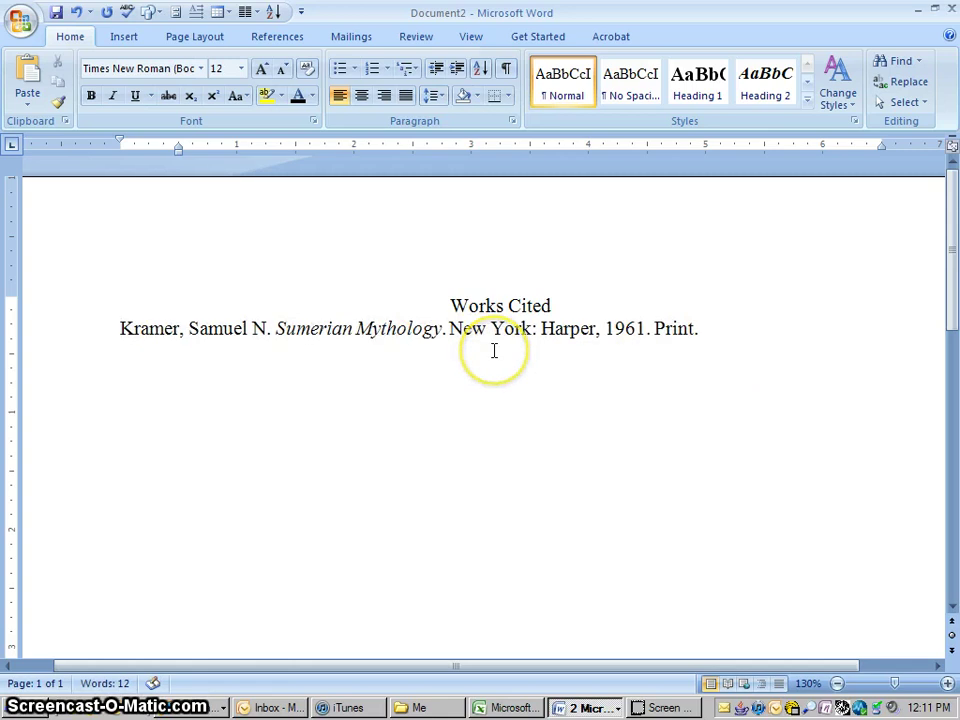
left_click(572, 305)
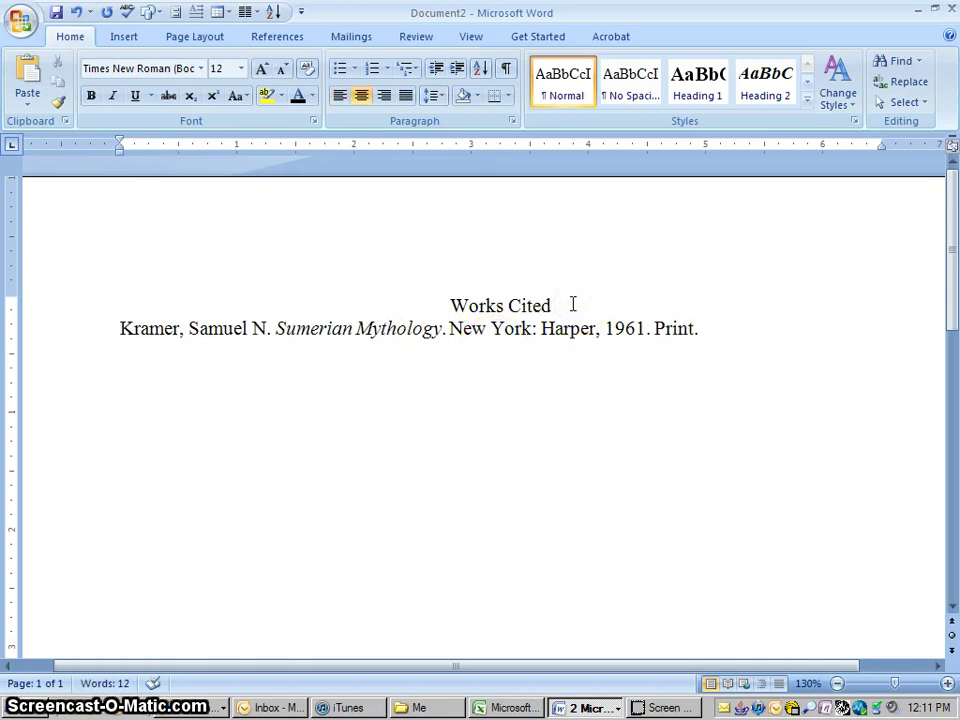
key("Return")
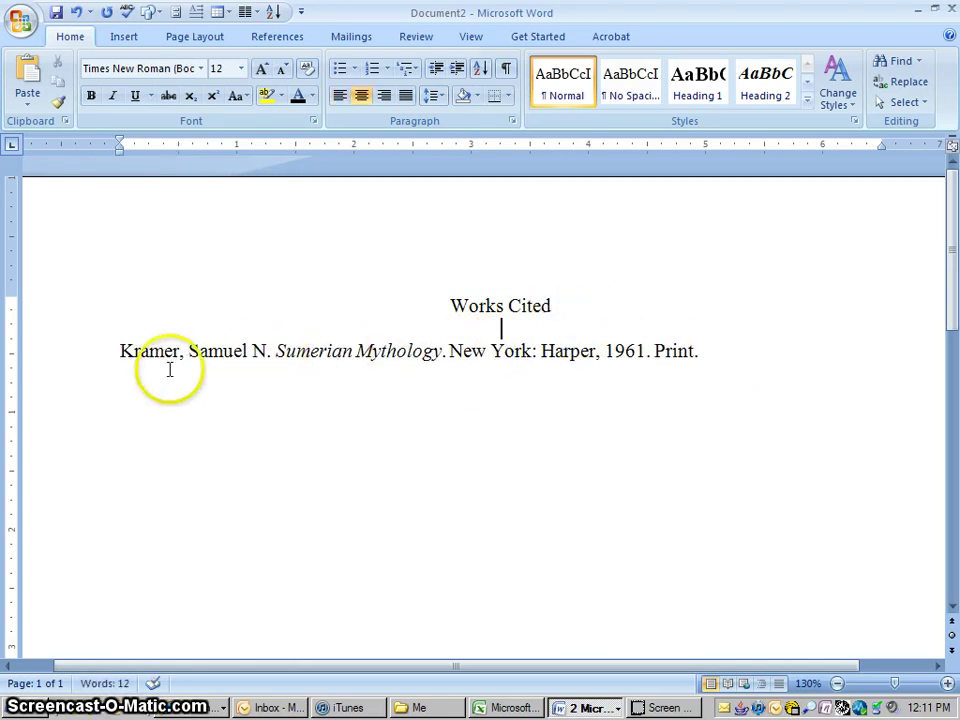
Step: Review the citation's alignment, indentation and spacing in the paragraph settings
left_click_drag(120, 350, 722, 347)
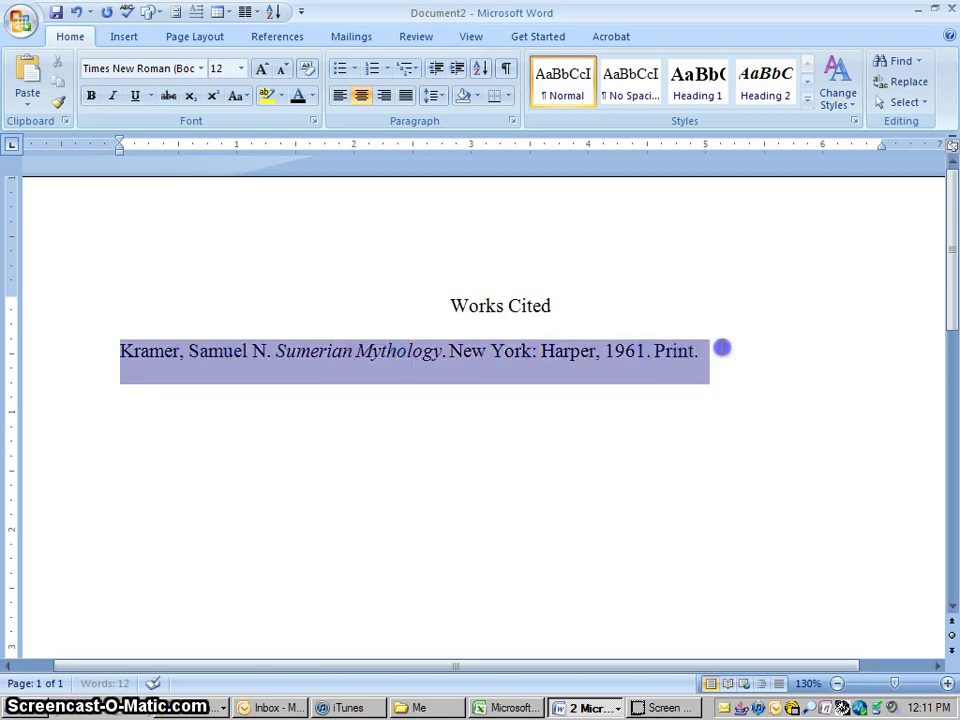
left_click(512, 123)
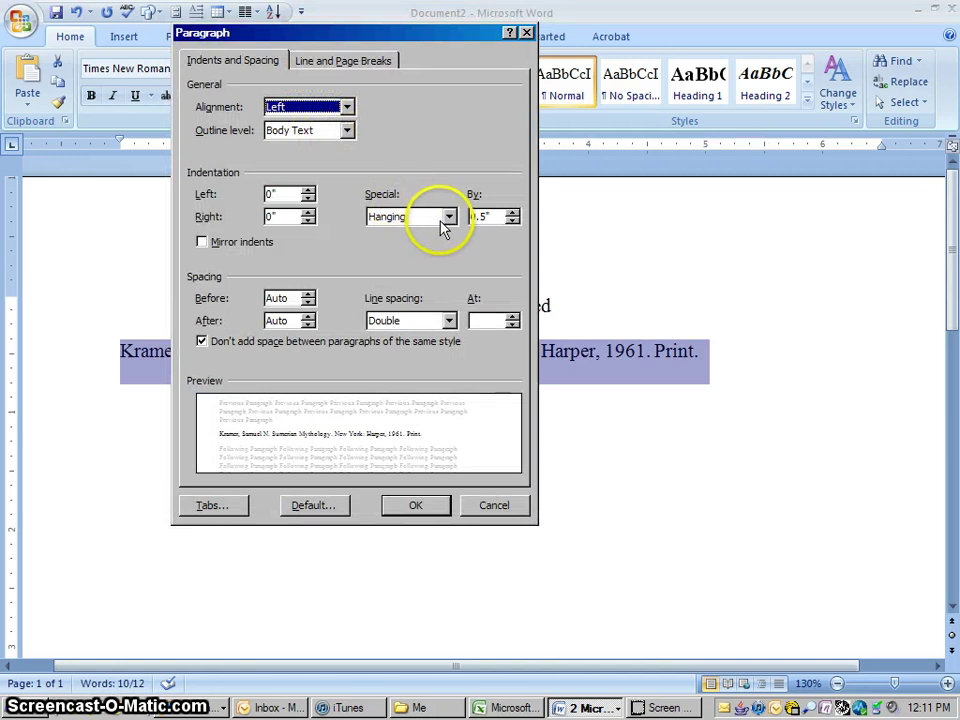
left_click(416, 505)
left_click(602, 461)
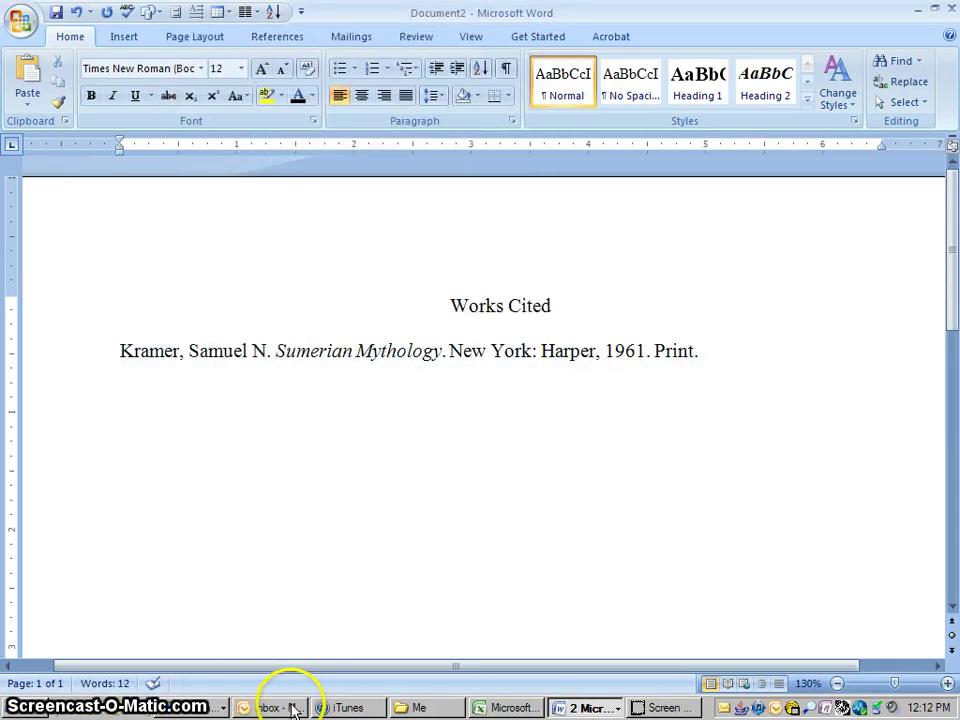
Step: Switch to the WorldCat book record in Internet Explorer, view its APA citation, and close the Cite/Export window
left_click(205, 706)
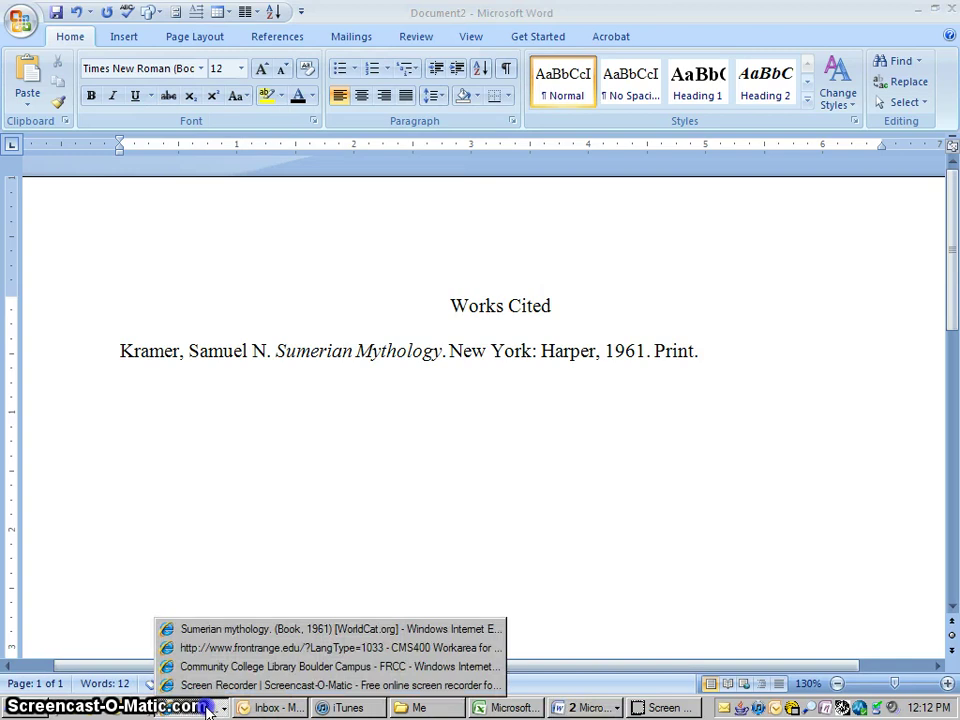
left_click(225, 630)
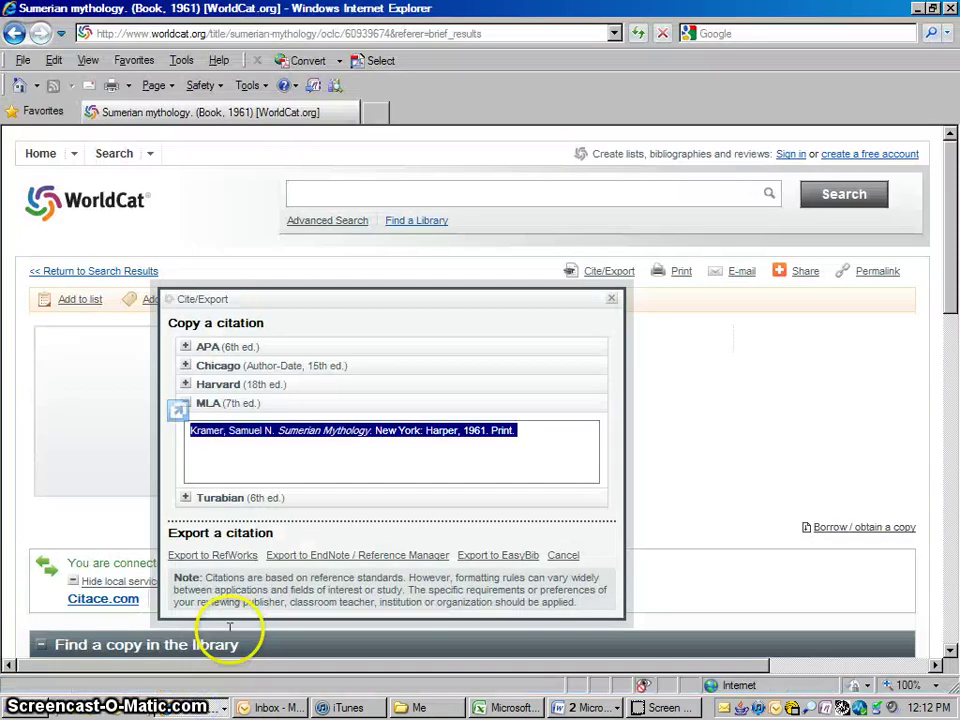
left_click(178, 410)
left_click(204, 400)
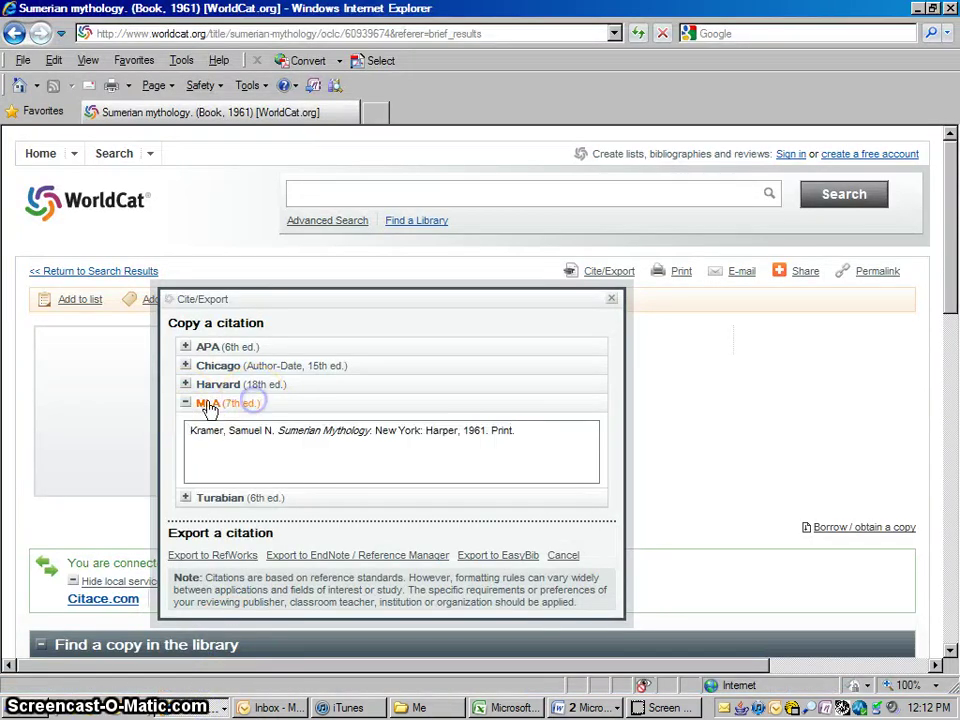
left_click(184, 403)
left_click(184, 350)
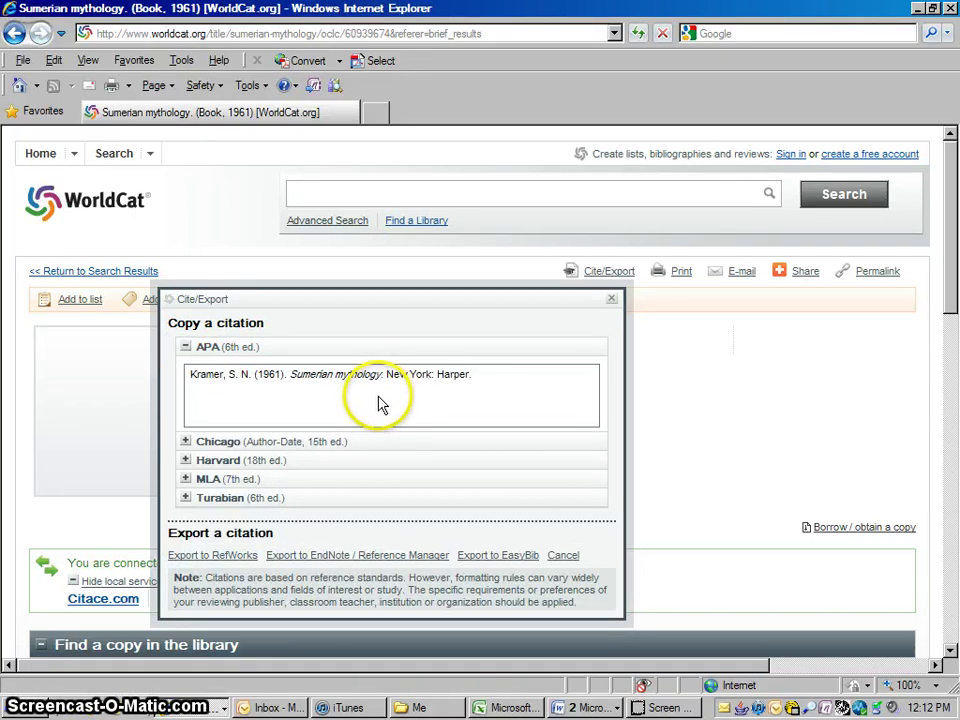
left_click(186, 346)
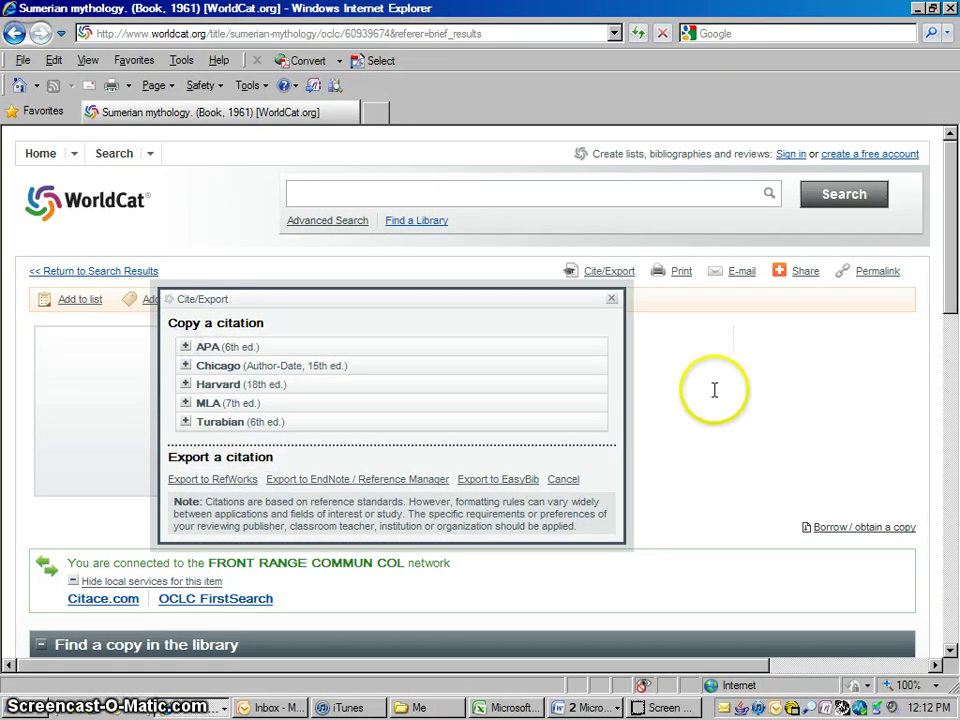
left_click(611, 295)
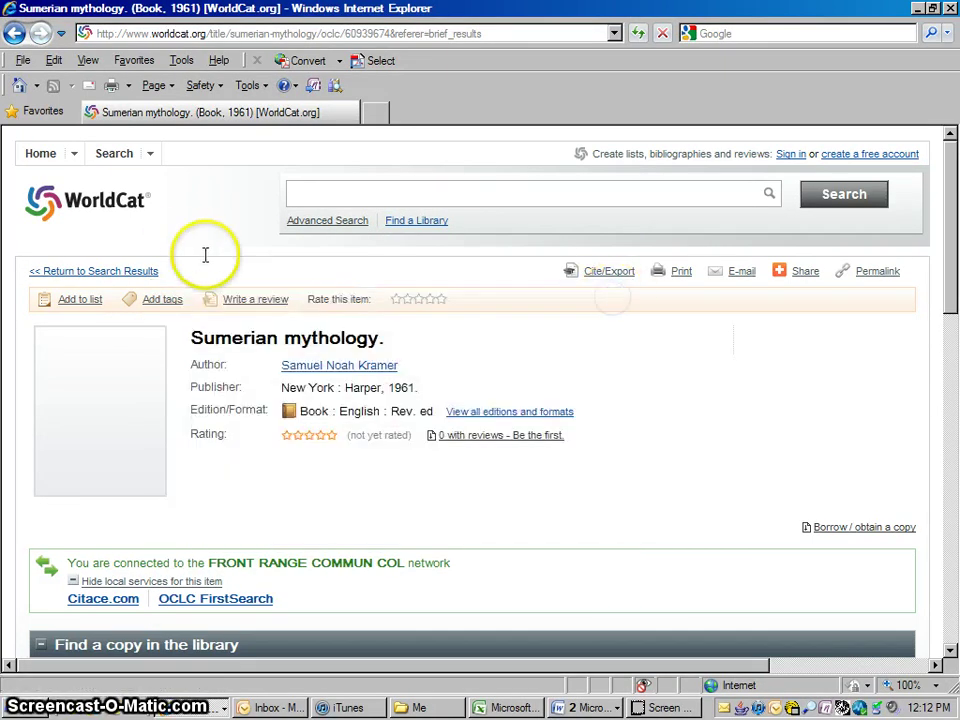
Step: Leave the book record, open WorldCat's advanced search and enter "egyptian mythology" in quotation marks as a title search
left_click(15, 36)
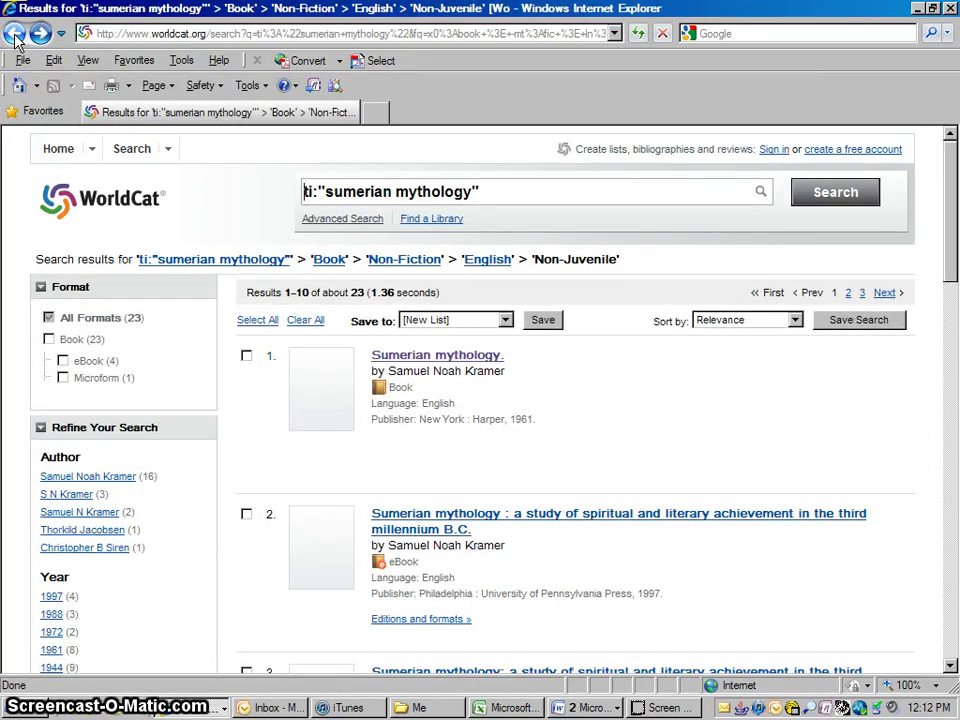
left_click(334, 219)
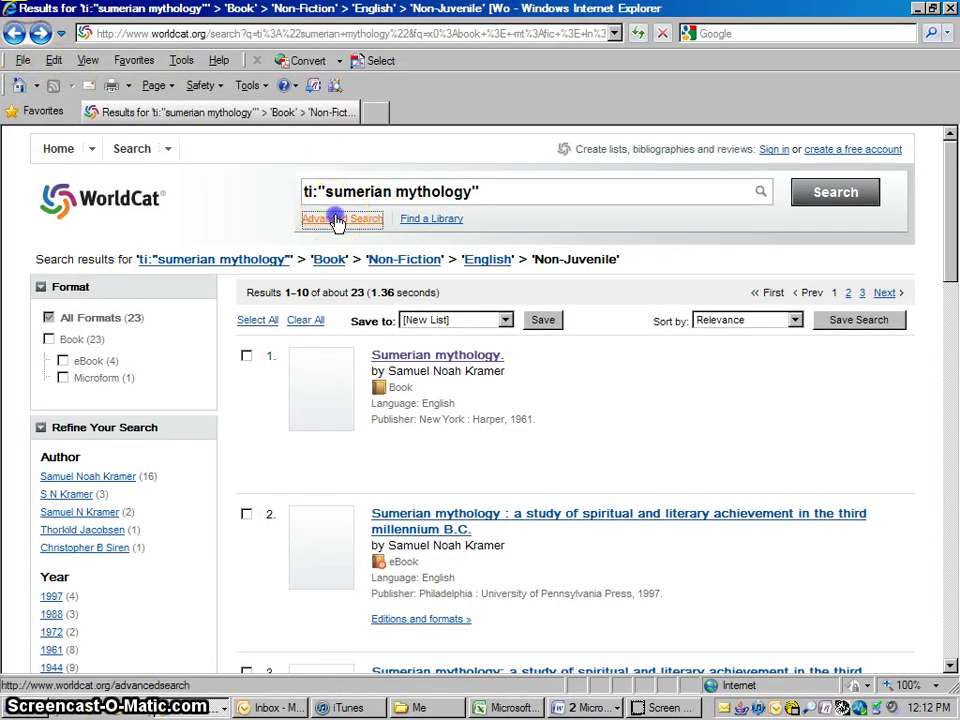
left_click(402, 380)
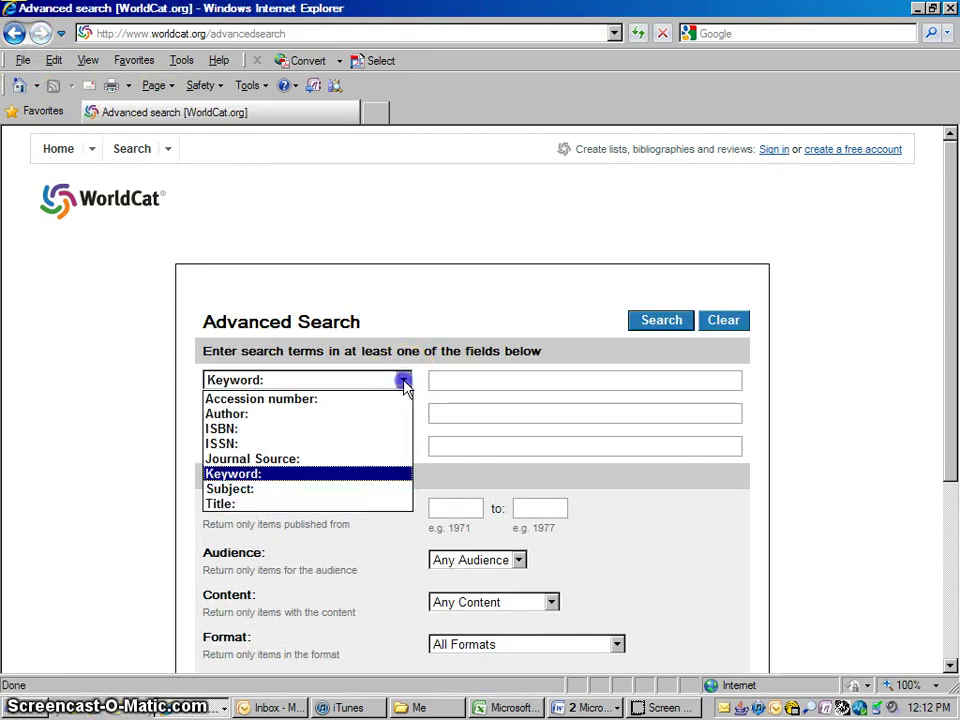
left_click(246, 504)
left_click(516, 387)
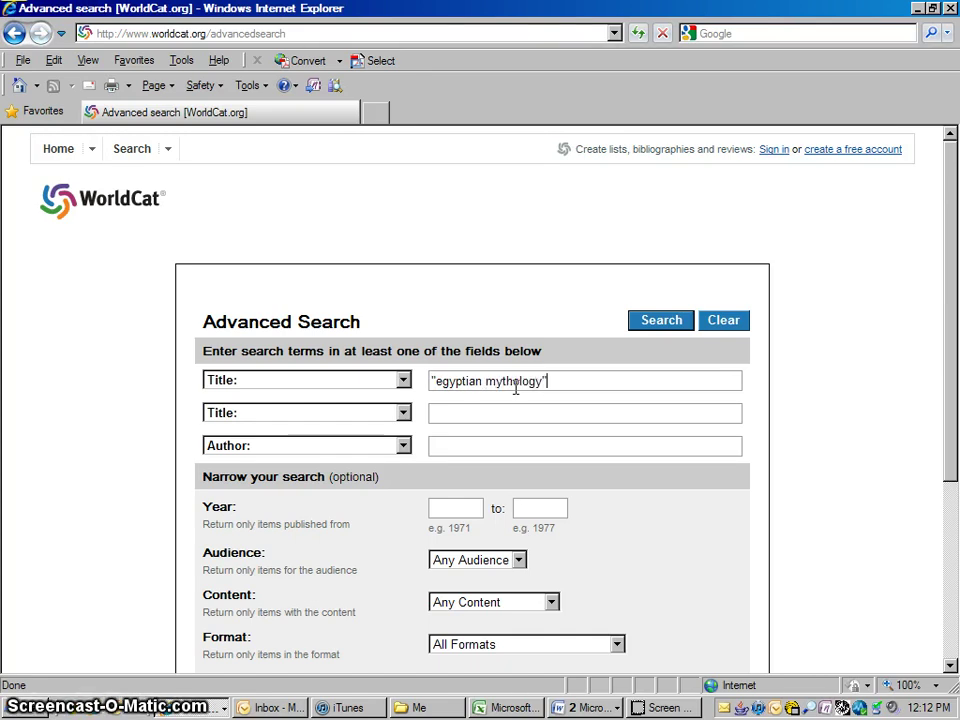
Step: Limit the advanced search to the Non-Juvenile audience and Non-Fiction content
left_click(519, 561)
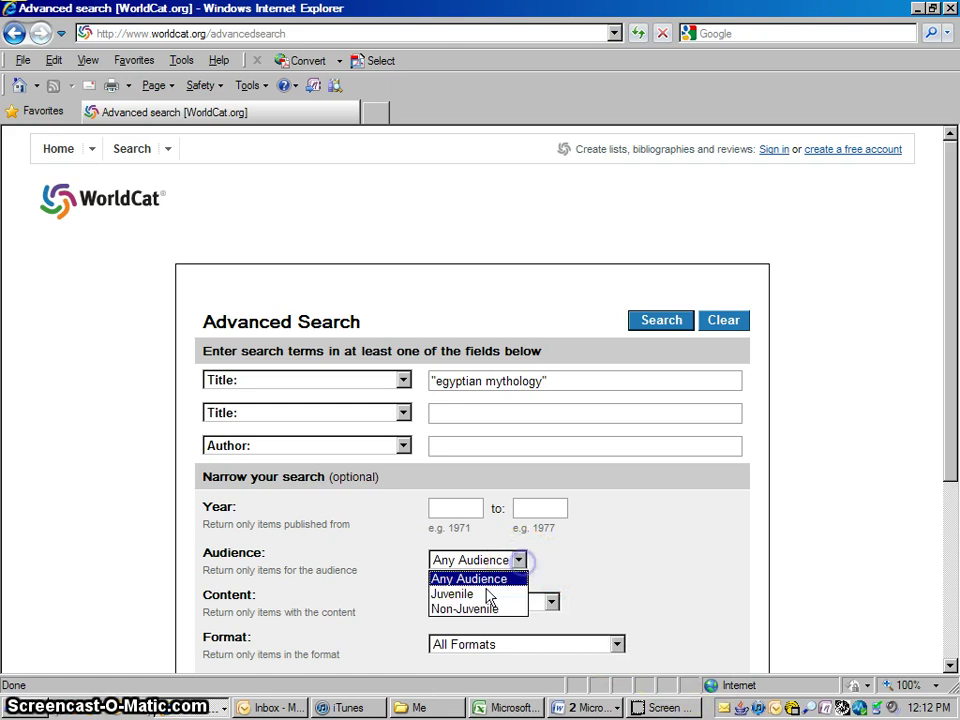
left_click(482, 609)
left_click(551, 602)
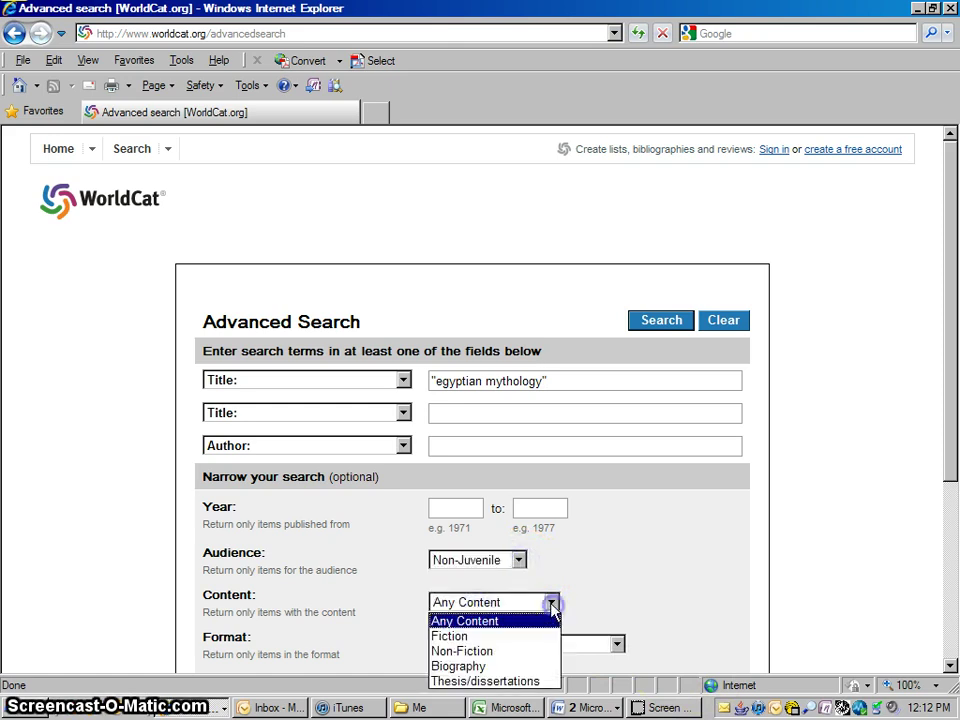
left_click(492, 652)
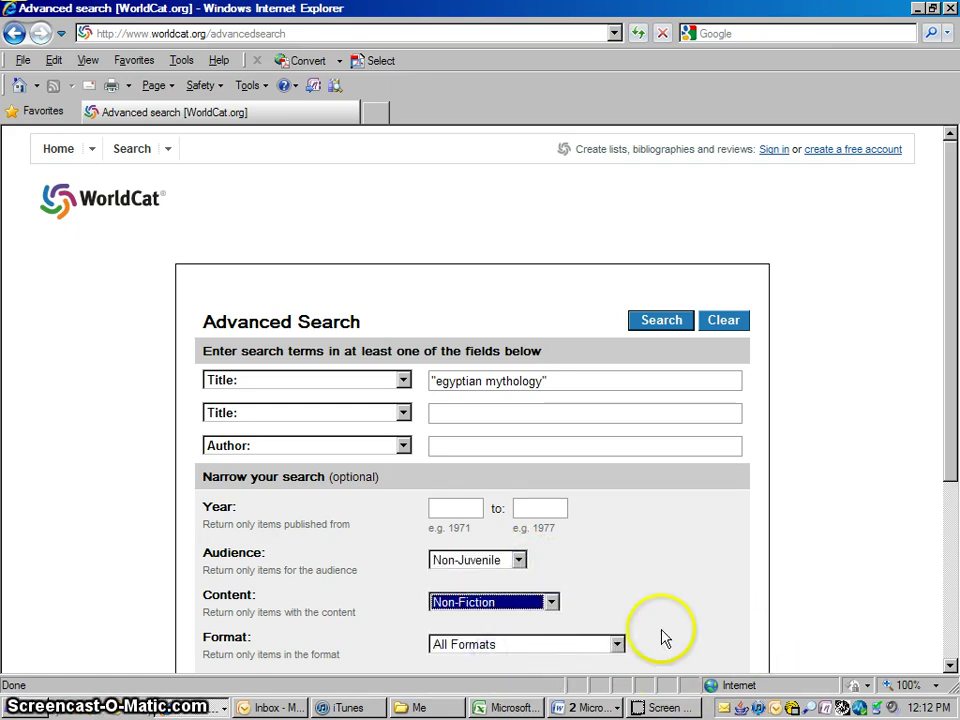
Step: Limit the advanced search to the Book format and the English language, and run it
left_click(617, 644)
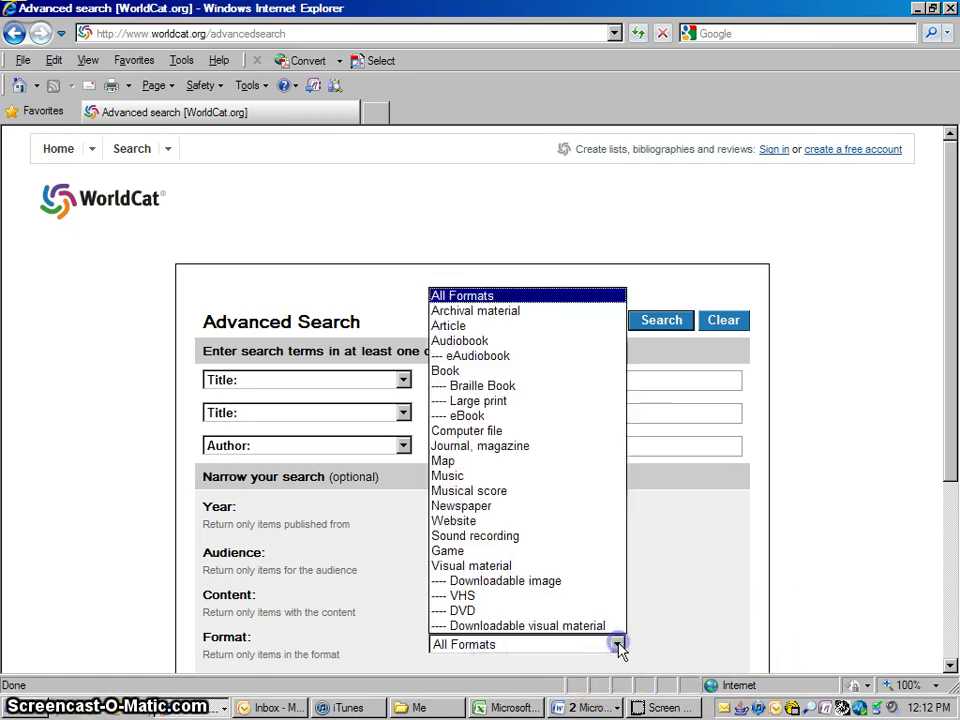
left_click(450, 369)
scroll(940, 666, "down", 3)
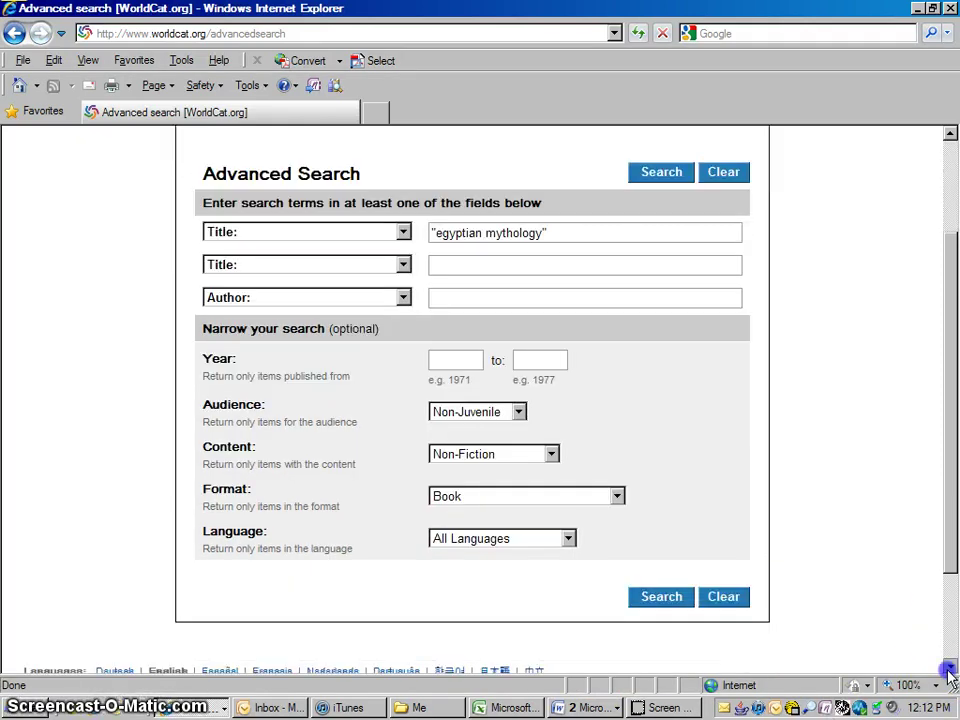
left_click(570, 481)
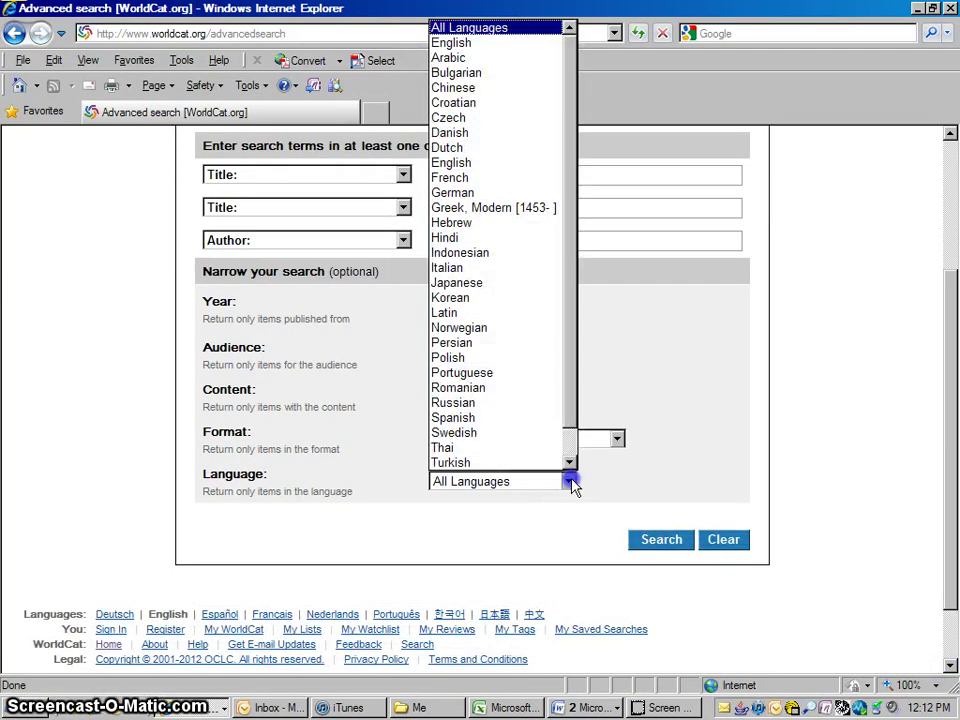
left_click(475, 43)
left_click(659, 541)
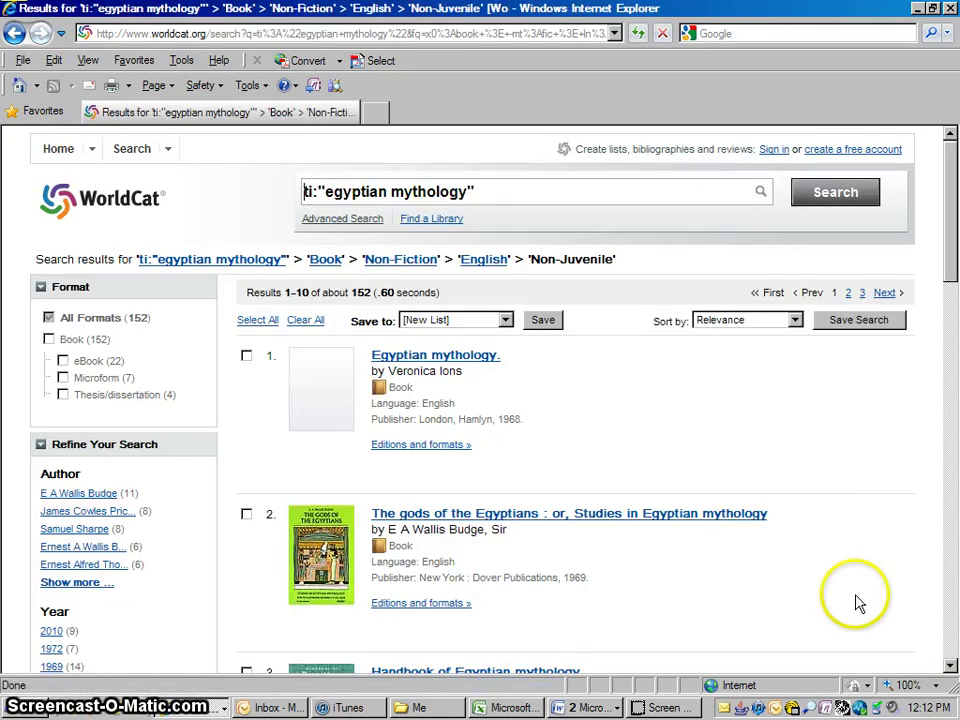
Step: Open the "Handbook of Egyptian mythology" record and copy its MLA (7th ed.) citation from Cite/Export
left_click(951, 667)
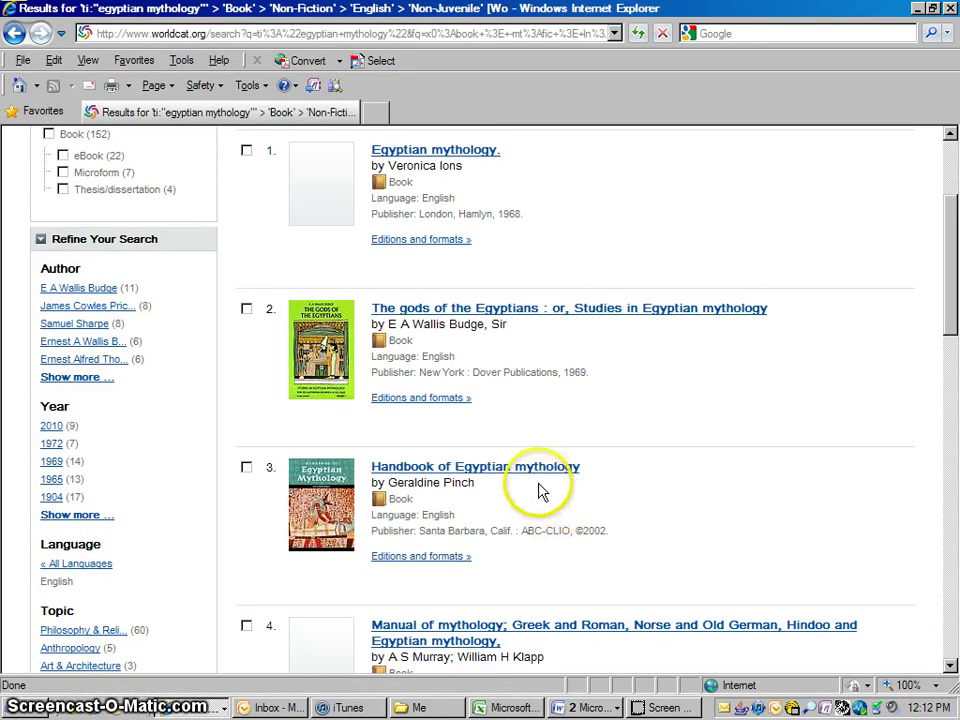
left_click(532, 474)
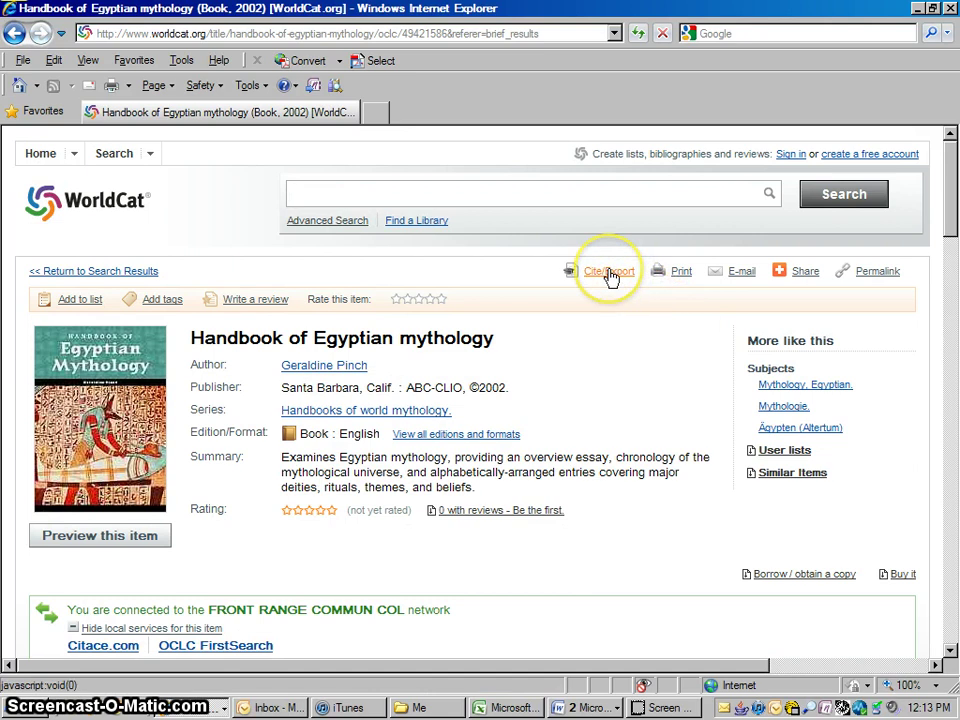
left_click(610, 274)
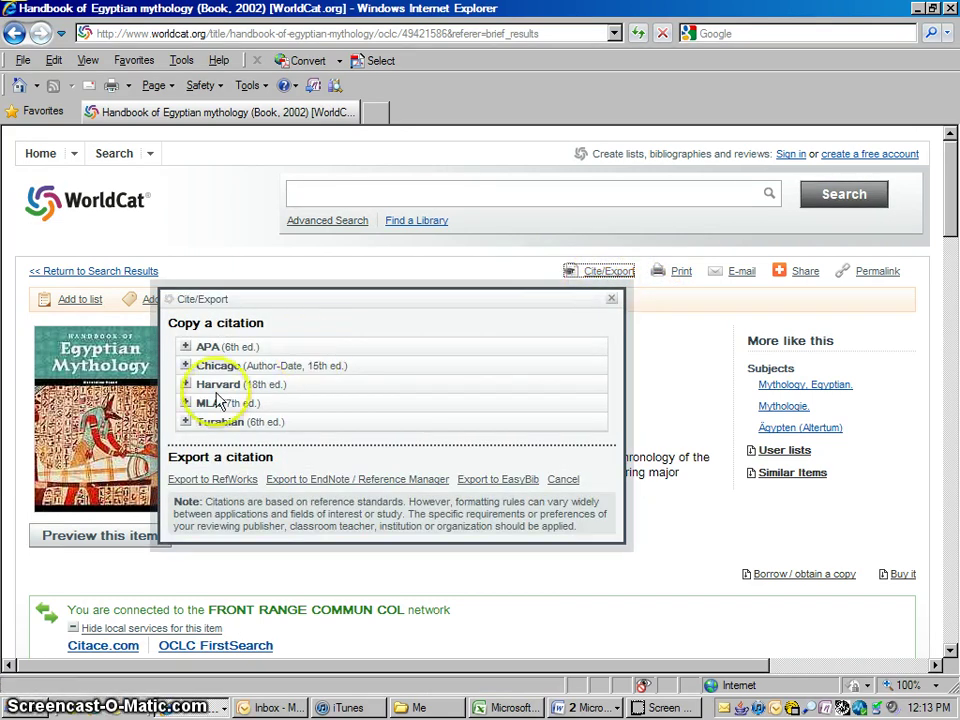
left_click(188, 405)
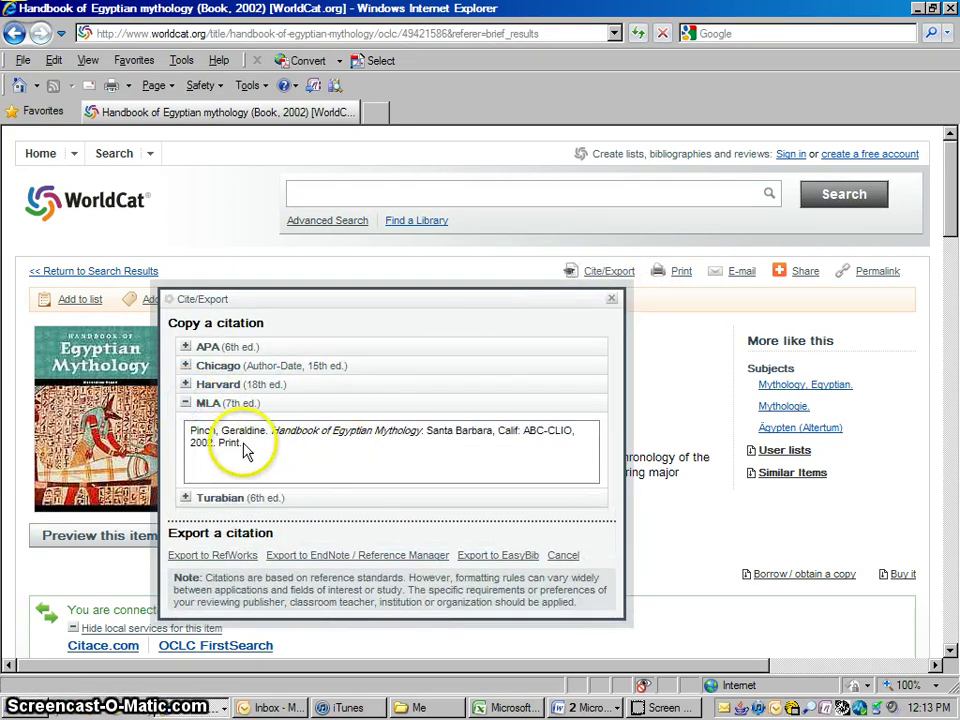
left_click_drag(188, 434, 187, 433)
key("ctrl+c")
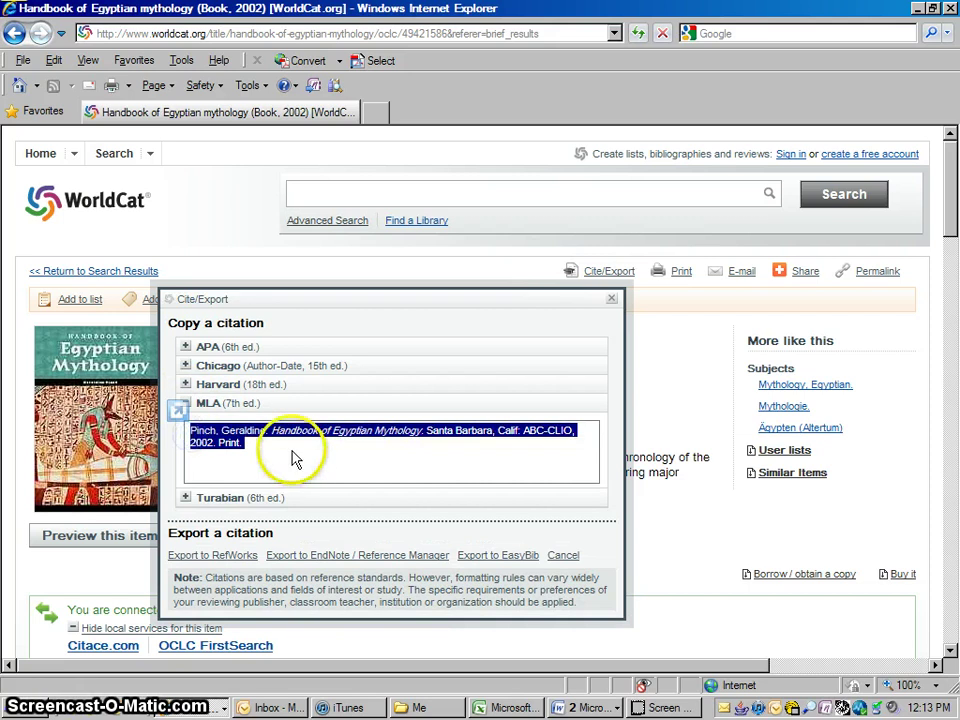
Step: Switch to Document2 in Word and paste the copied citation below the Sumerian Mythology entry
left_click(603, 708)
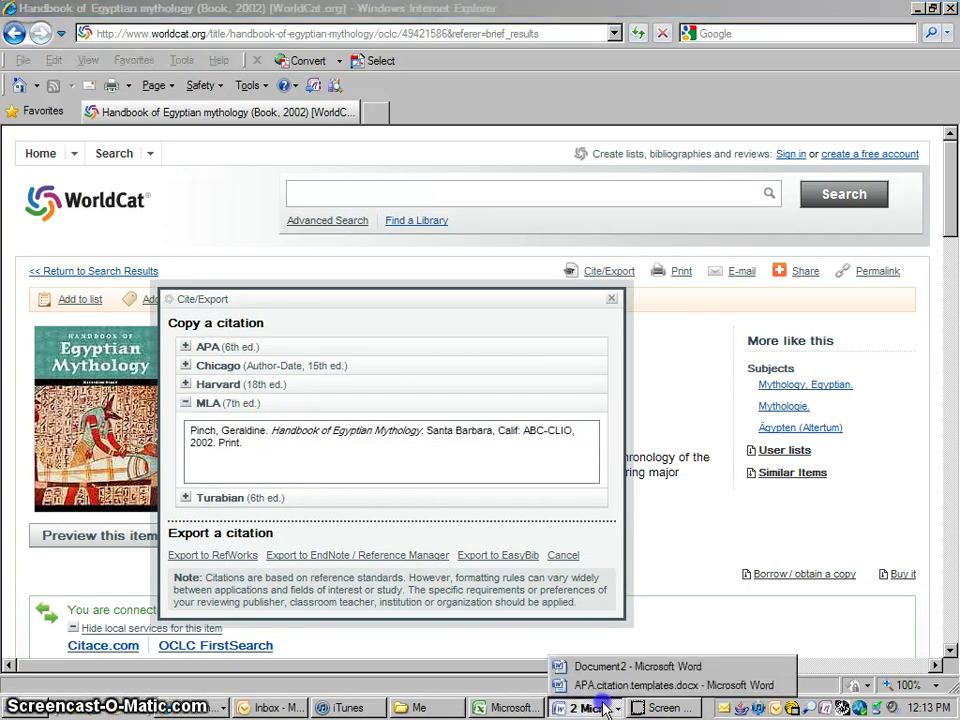
left_click(606, 668)
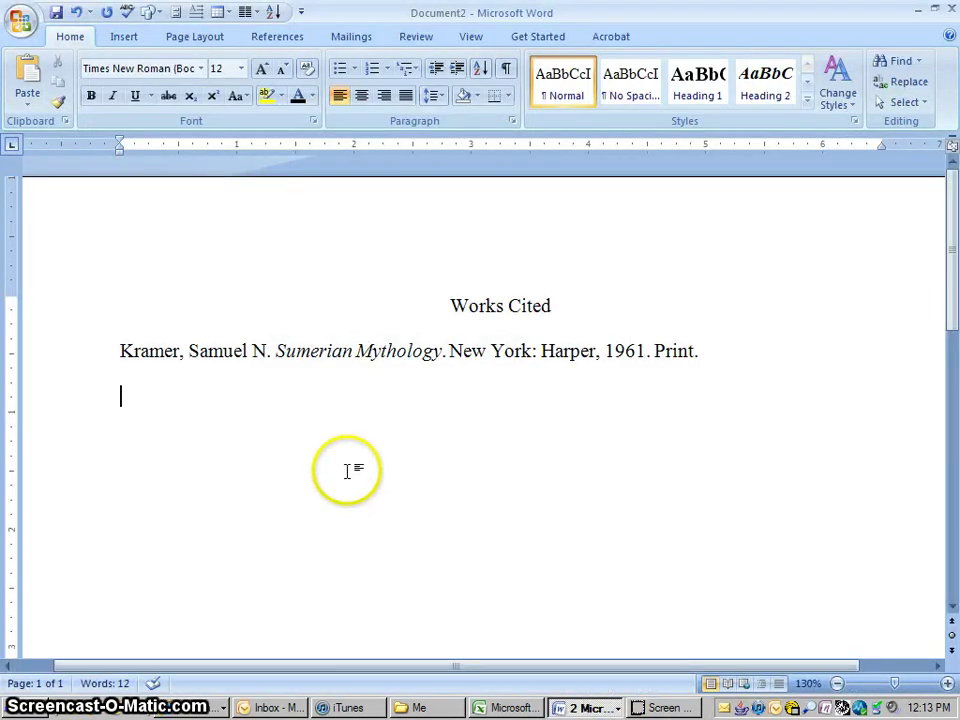
key("ctrl+v")
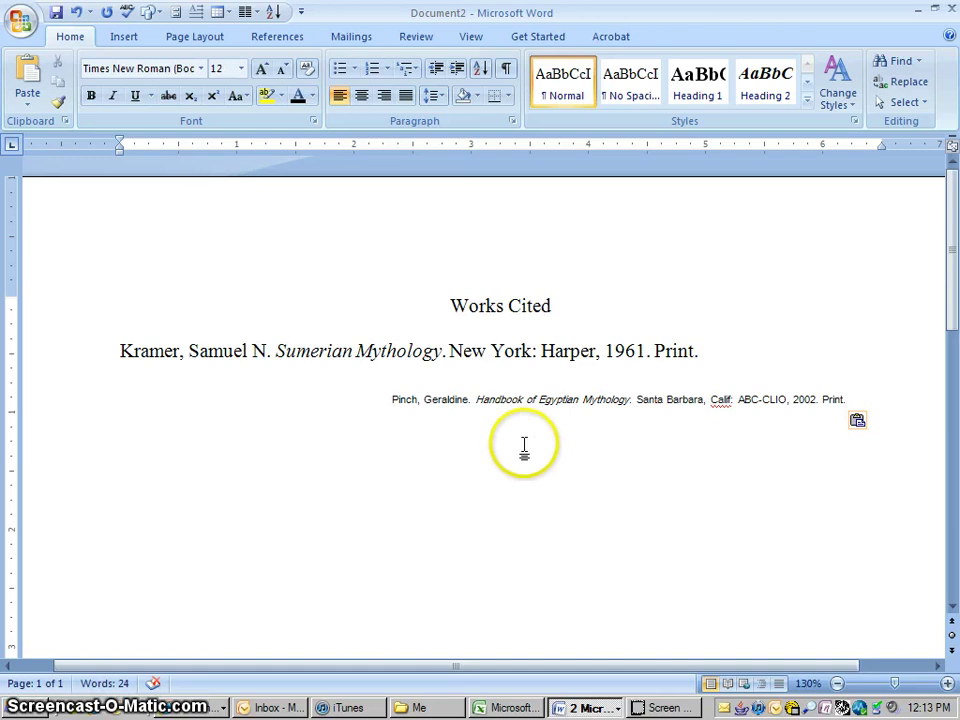
Step: Format the pasted Handbook of Egyptian Mythology citation in Times New Roman (Body), size 12
left_click_drag(391, 398, 857, 418)
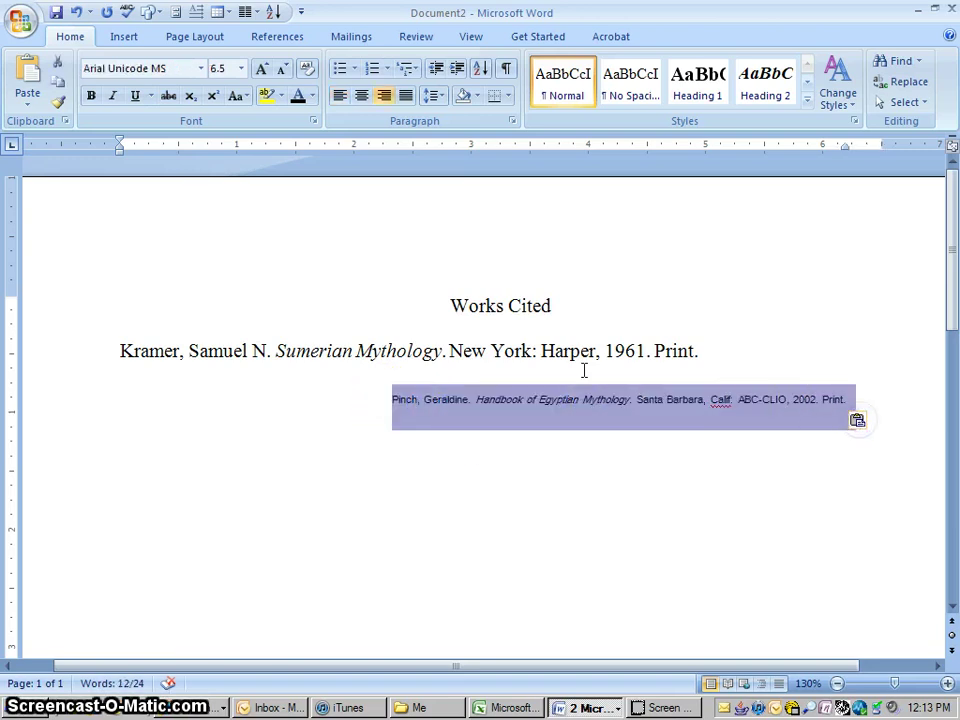
left_click(201, 68)
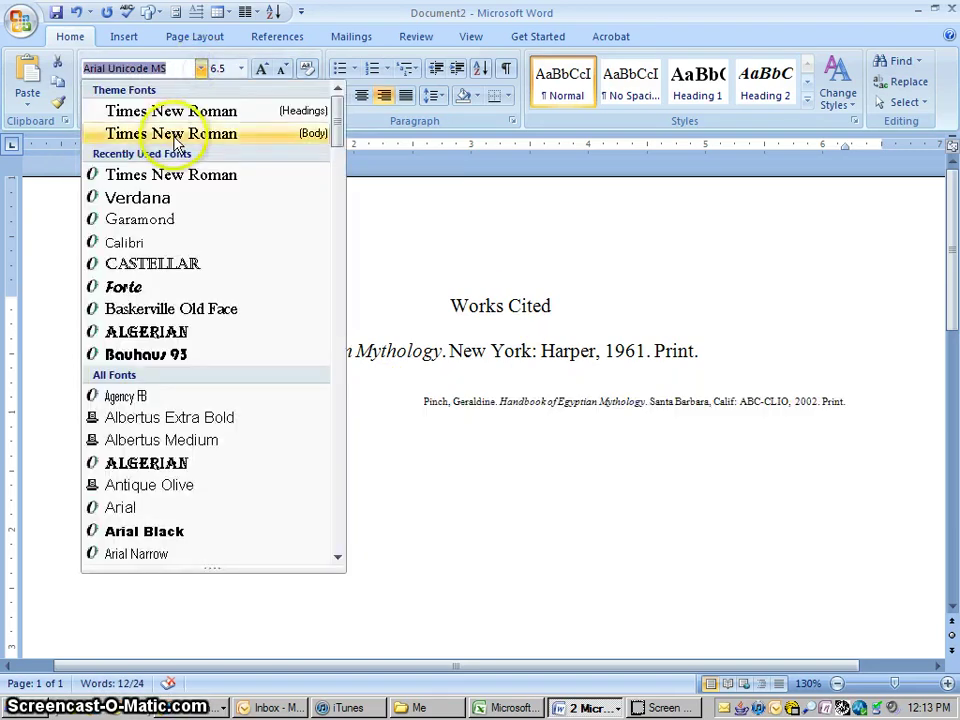
left_click(161, 133)
left_click(241, 68)
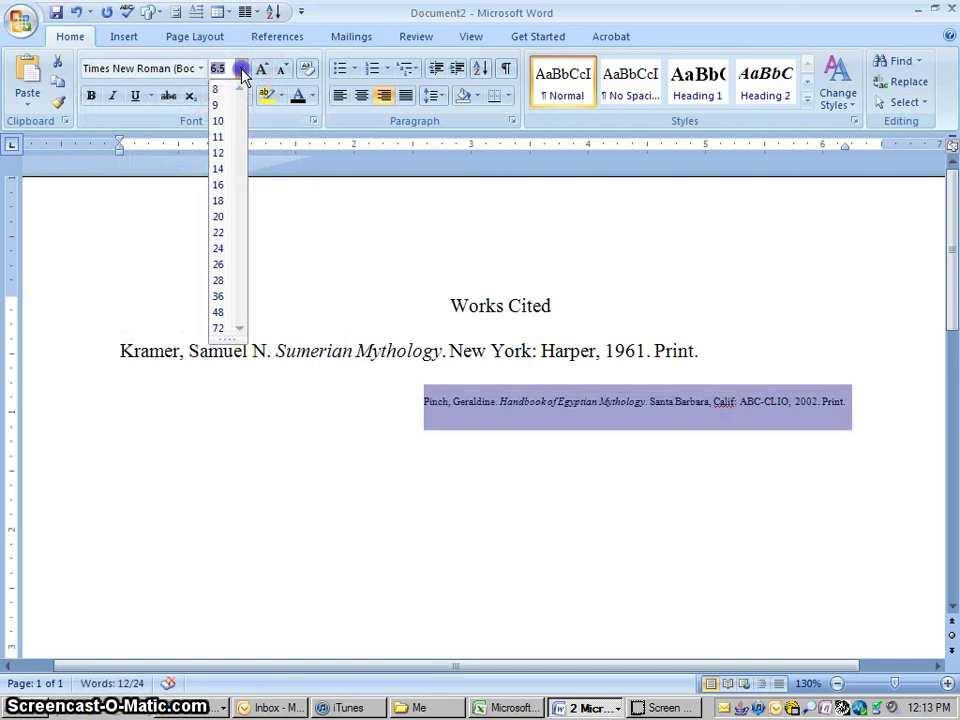
left_click(219, 152)
Step: In the citation's paragraph settings, choose left alignment, a 0" right indent and a 0.5" hanging indent
left_click(512, 121)
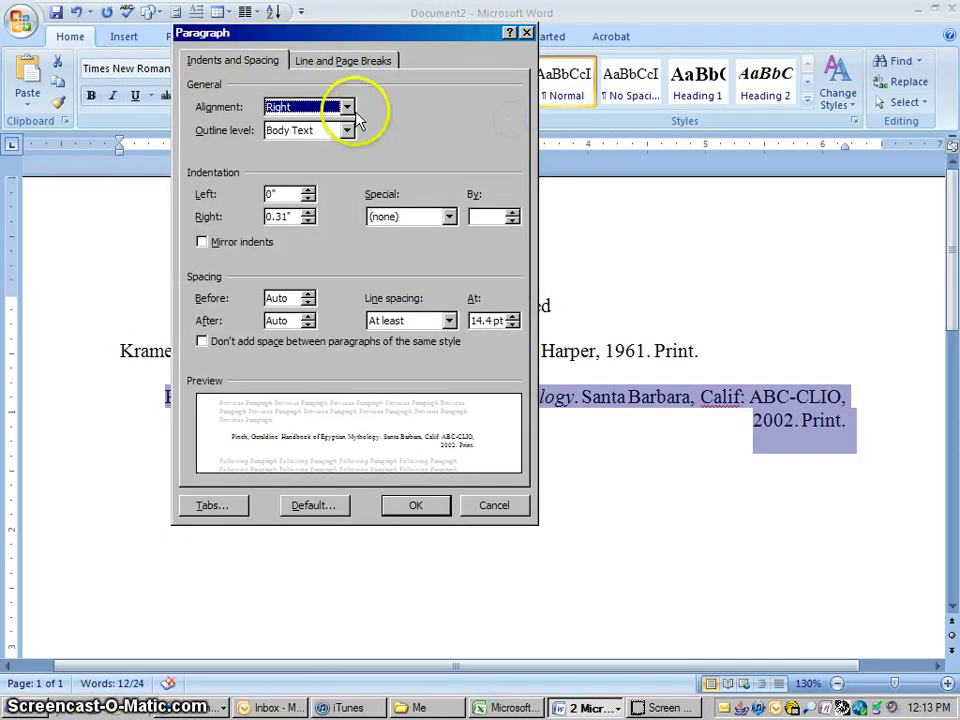
left_click(347, 106)
left_click(317, 125)
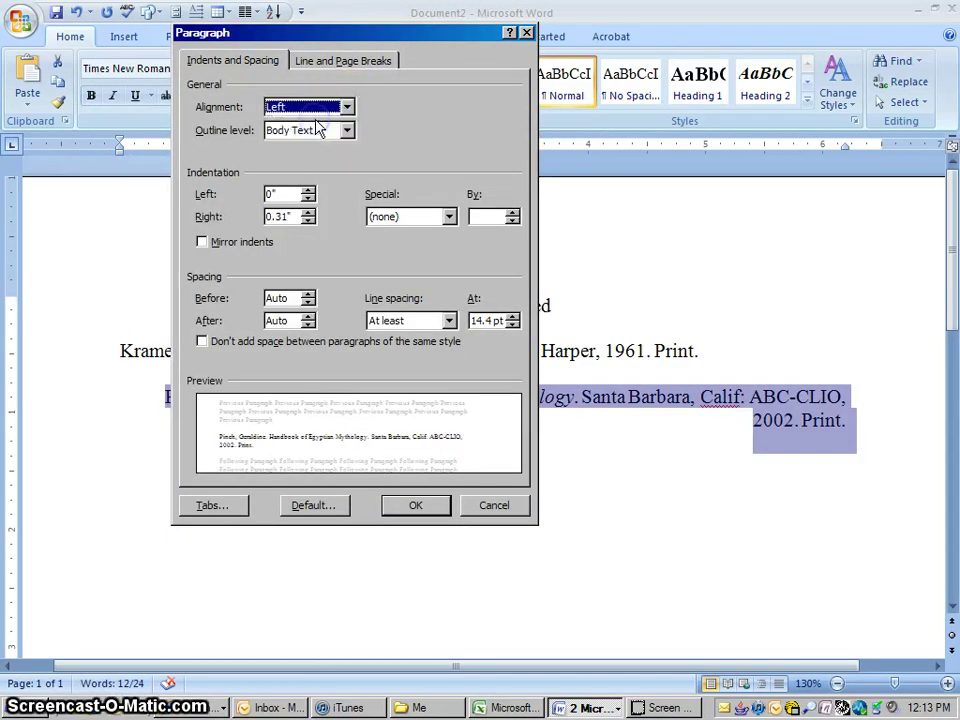
left_click(450, 217)
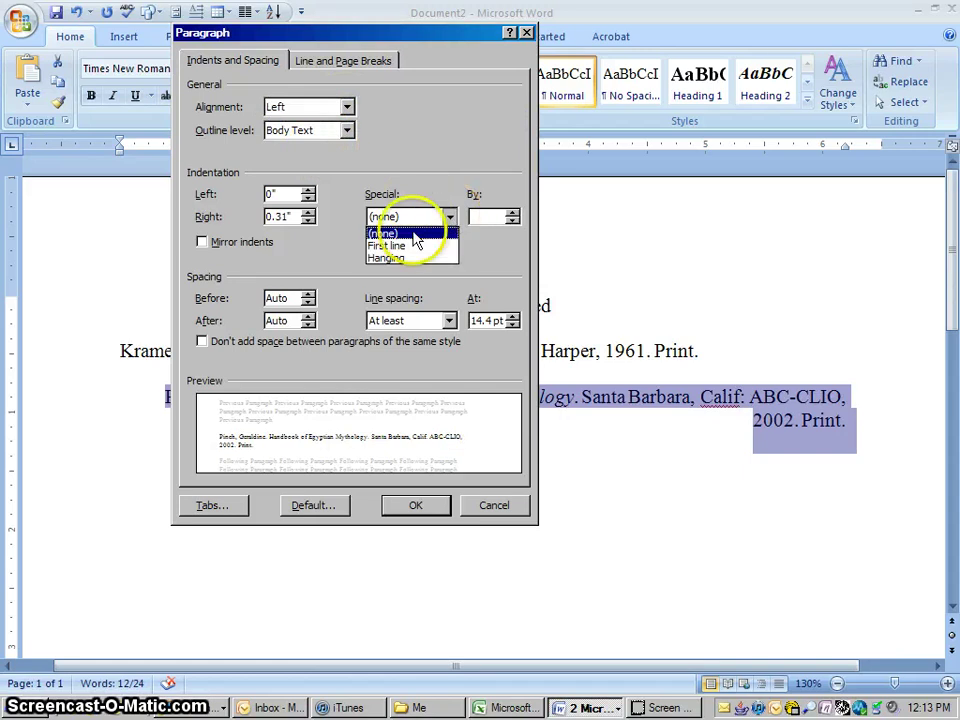
left_click(405, 256)
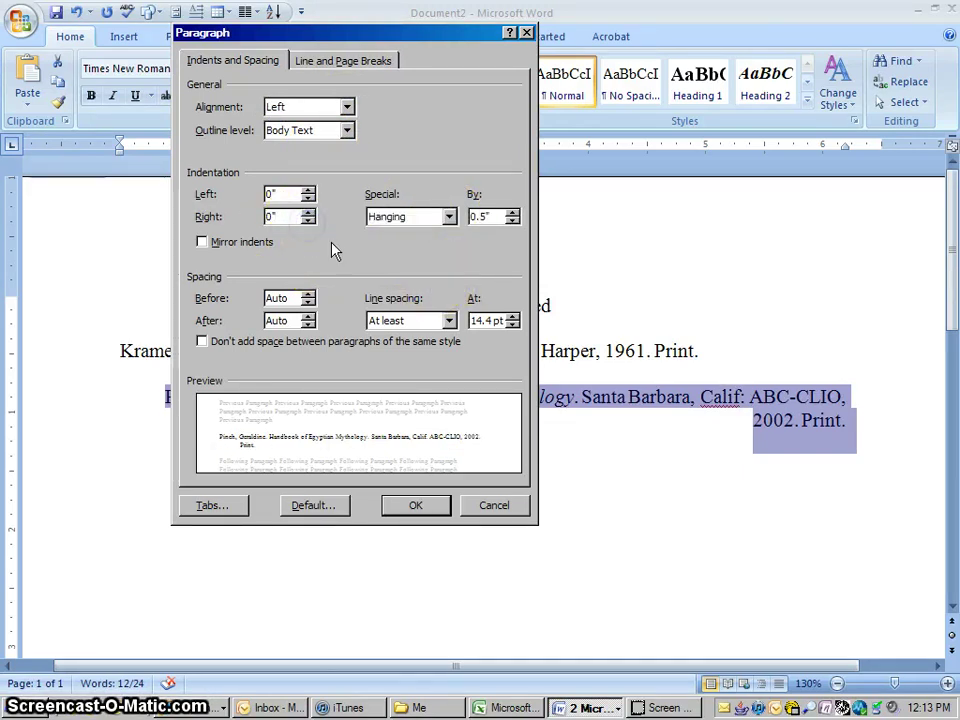
Step: Set double line spacing with no added space between paragraphs of the same style, and apply the paragraph settings
left_click(449, 321)
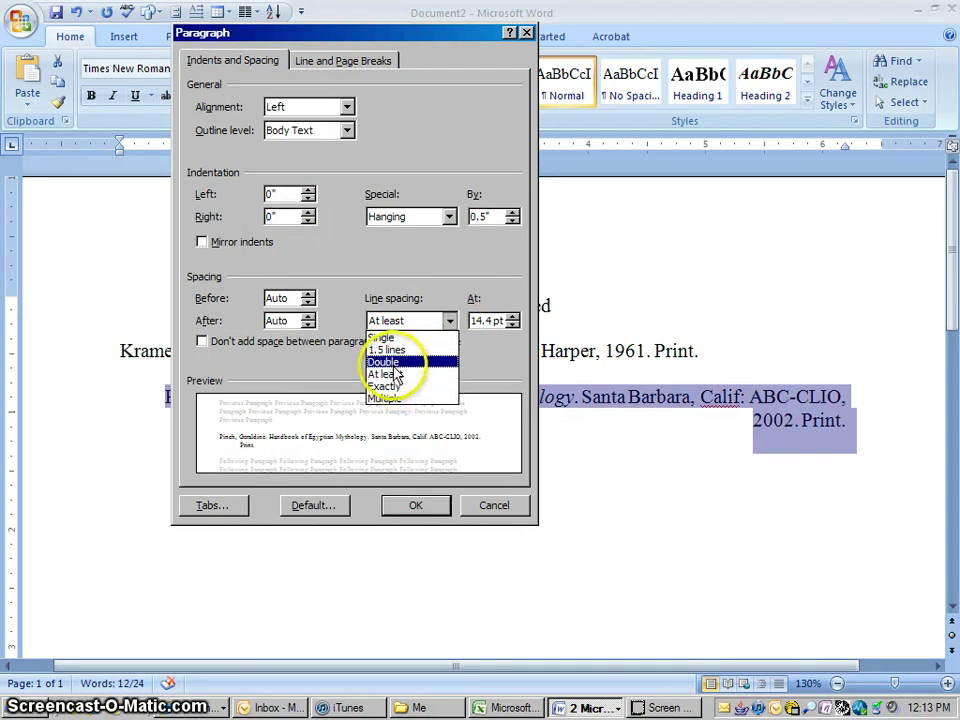
left_click(392, 363)
left_click(202, 341)
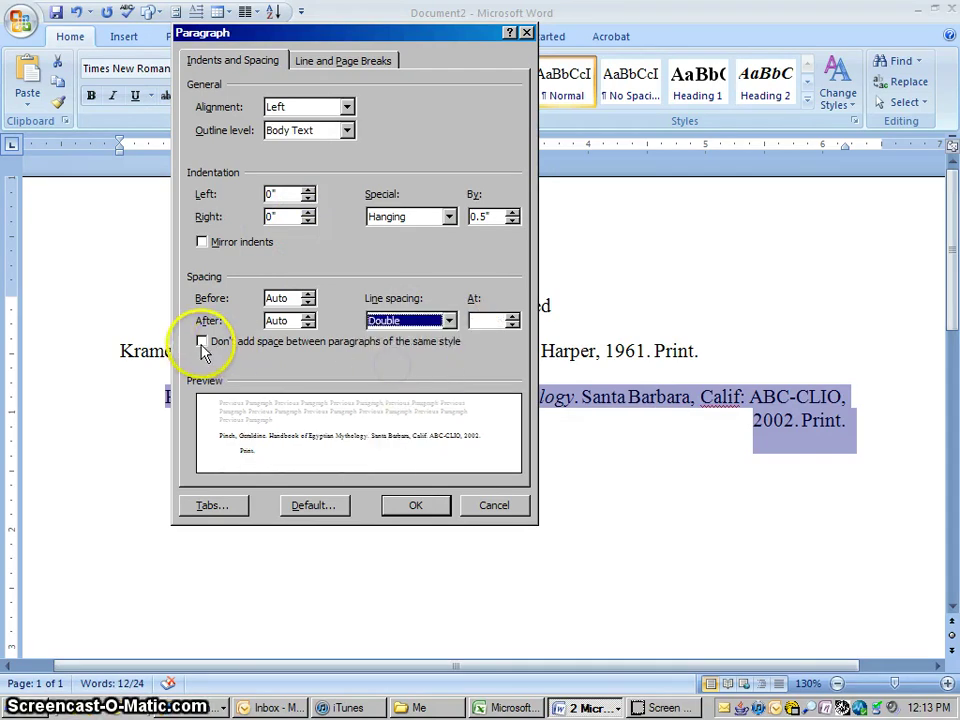
left_click(415, 506)
left_click(416, 508)
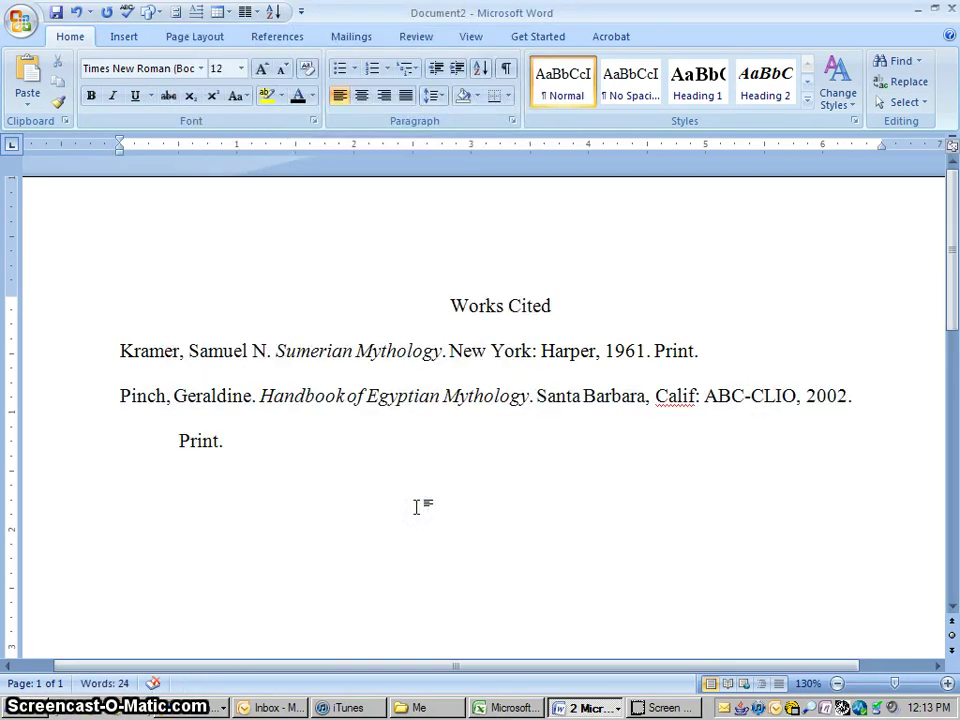